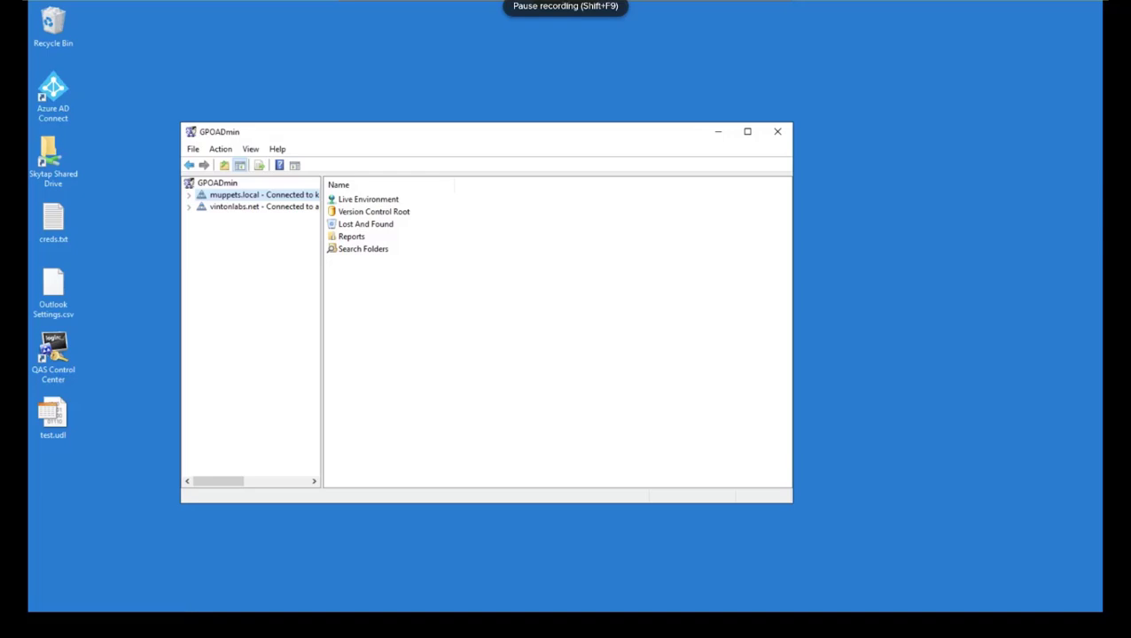
Step: Look over the GPOADmin root's action menu, then dismiss it
right_click(214, 183)
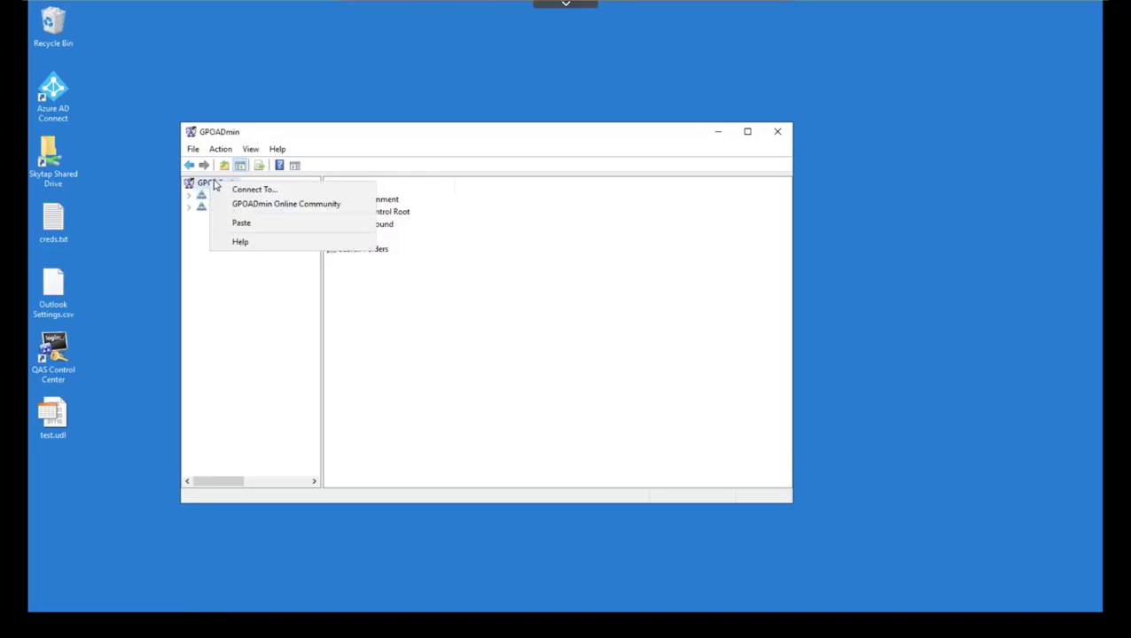
left_click(209, 184)
right_click(209, 183)
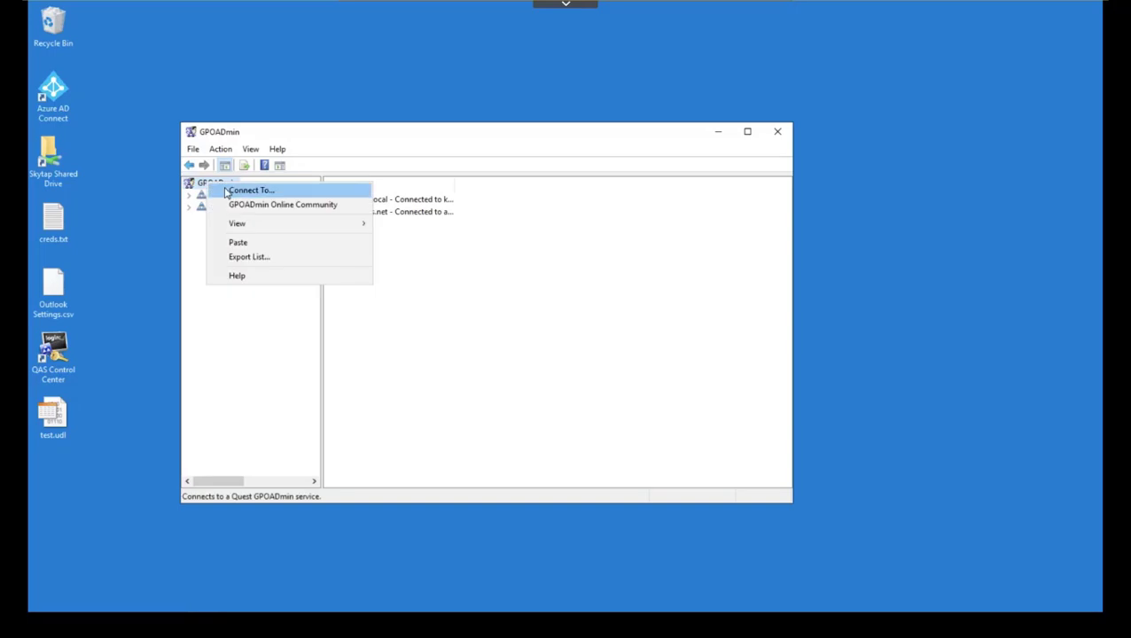
left_click(301, 149)
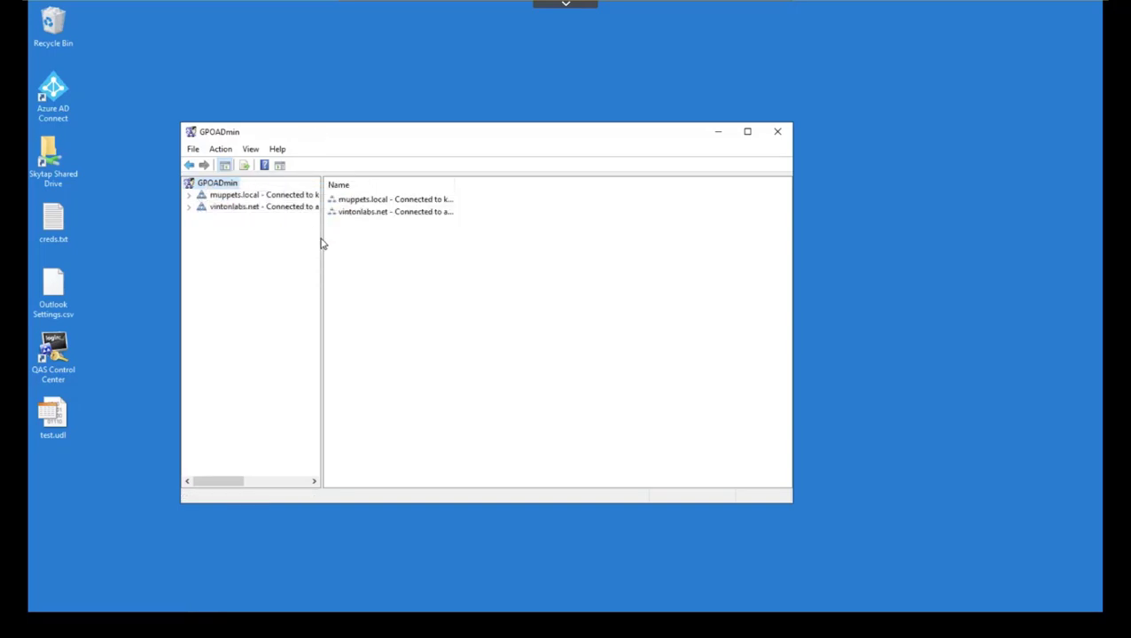
Step: Widen the tree to show full connection names and open Options for vintonlabs.net
left_click_drag(322, 239, 389, 240)
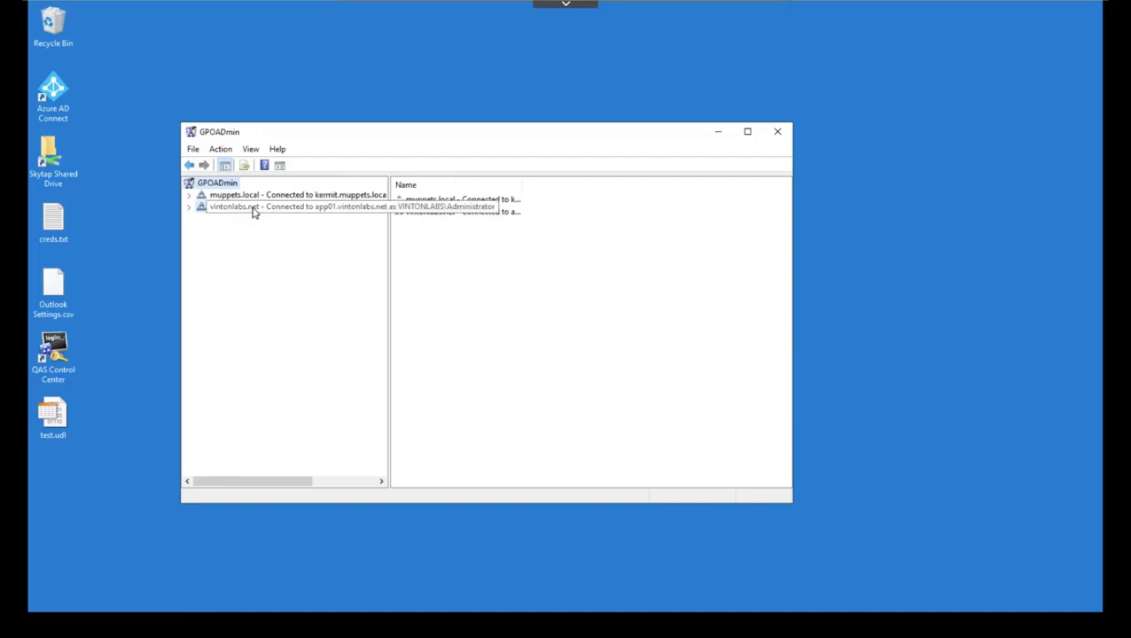
right_click(253, 210)
left_click(260, 246)
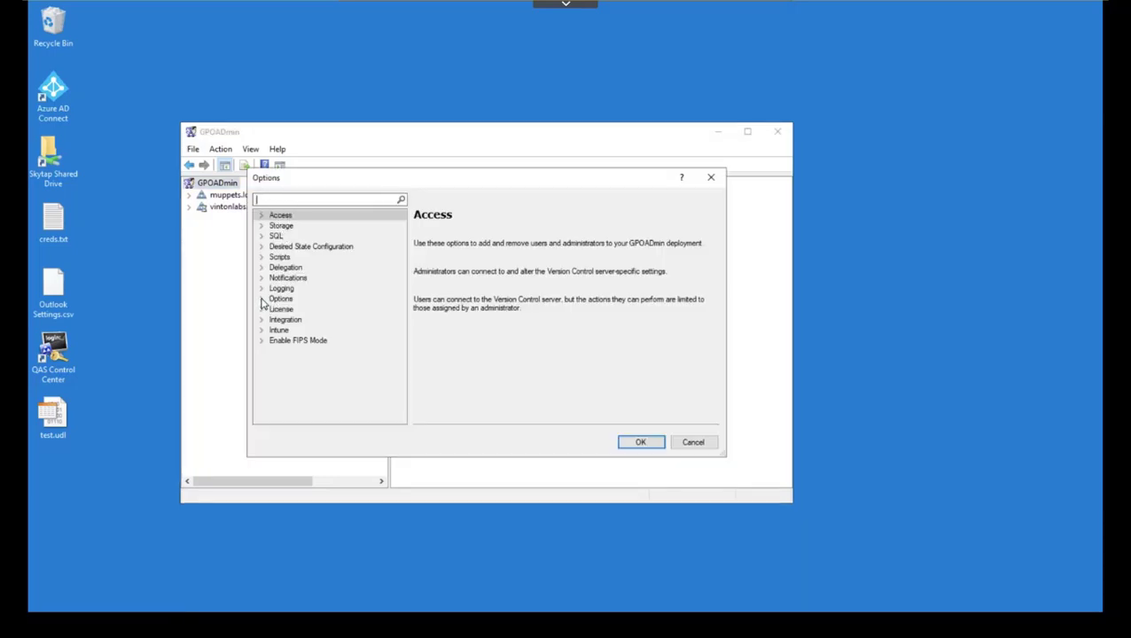
Step: Review the General options checklist under Options, then cancel without changes
left_click(261, 299)
left_click(286, 310)
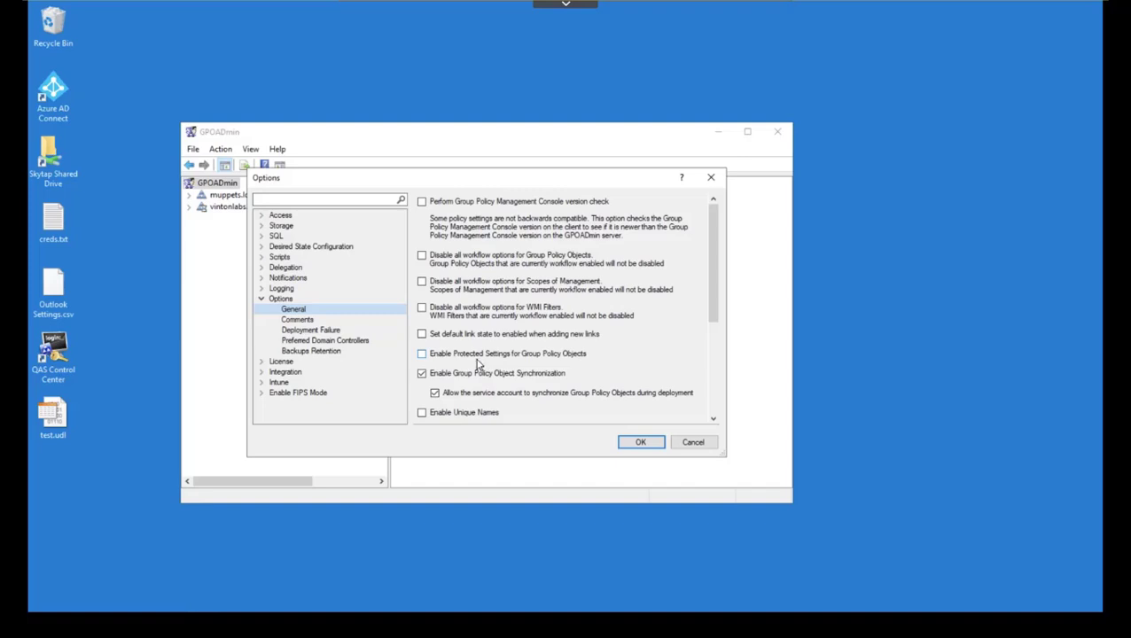
left_click(710, 442)
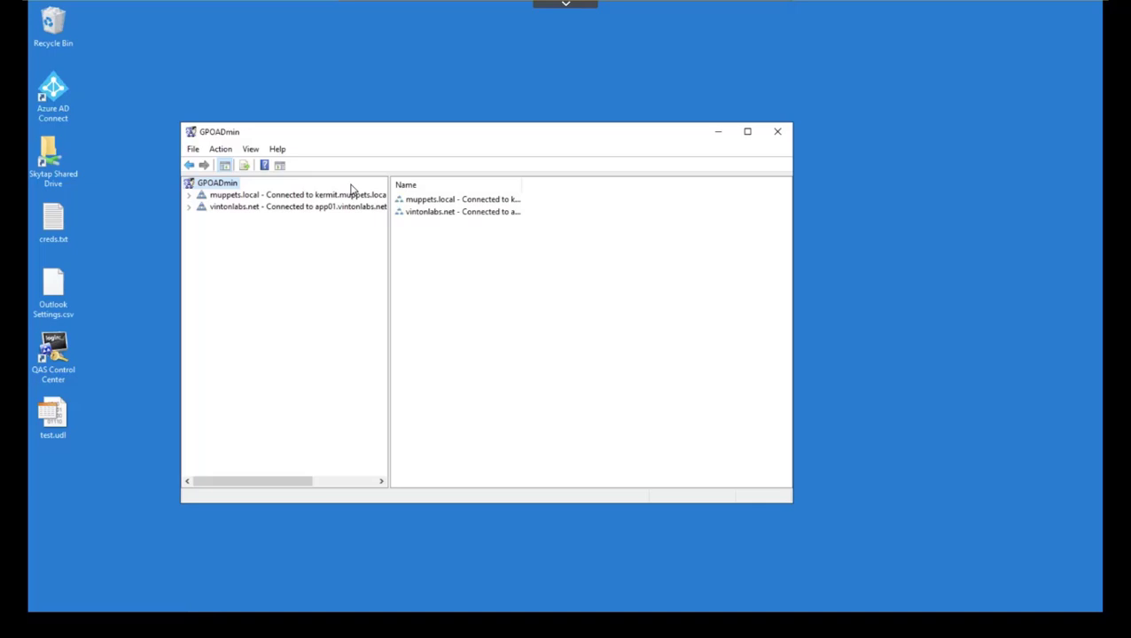
Step: Expand vintonlabs.net's Version Control Root to list Desktop Team GPOs Hybrid AD Join and Workstation Configuration
left_click(189, 207)
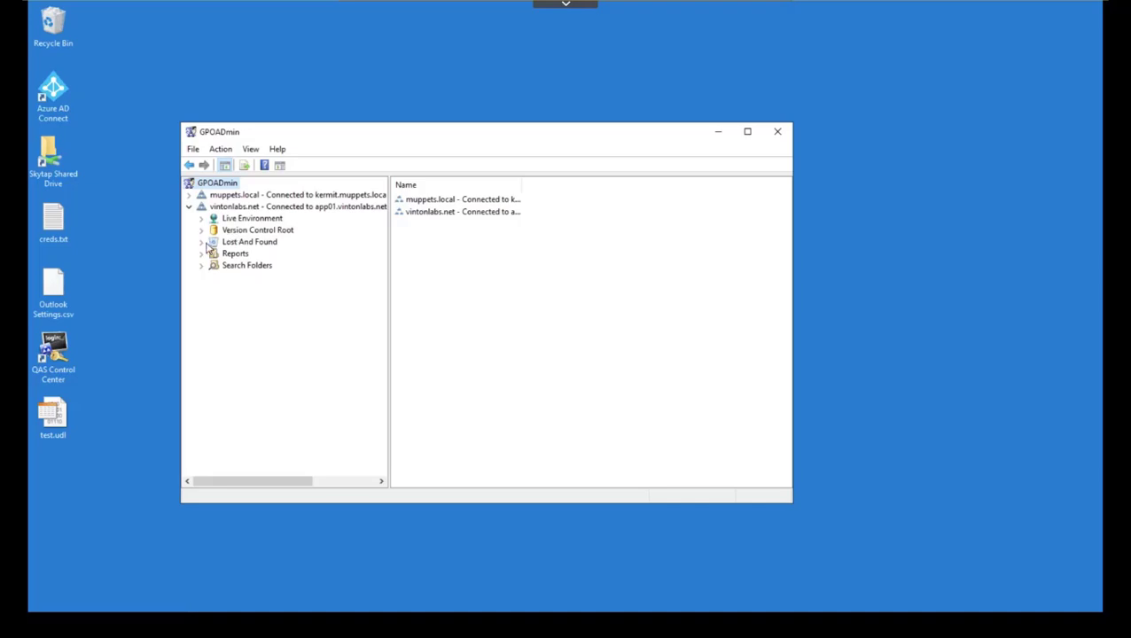
left_click(201, 231)
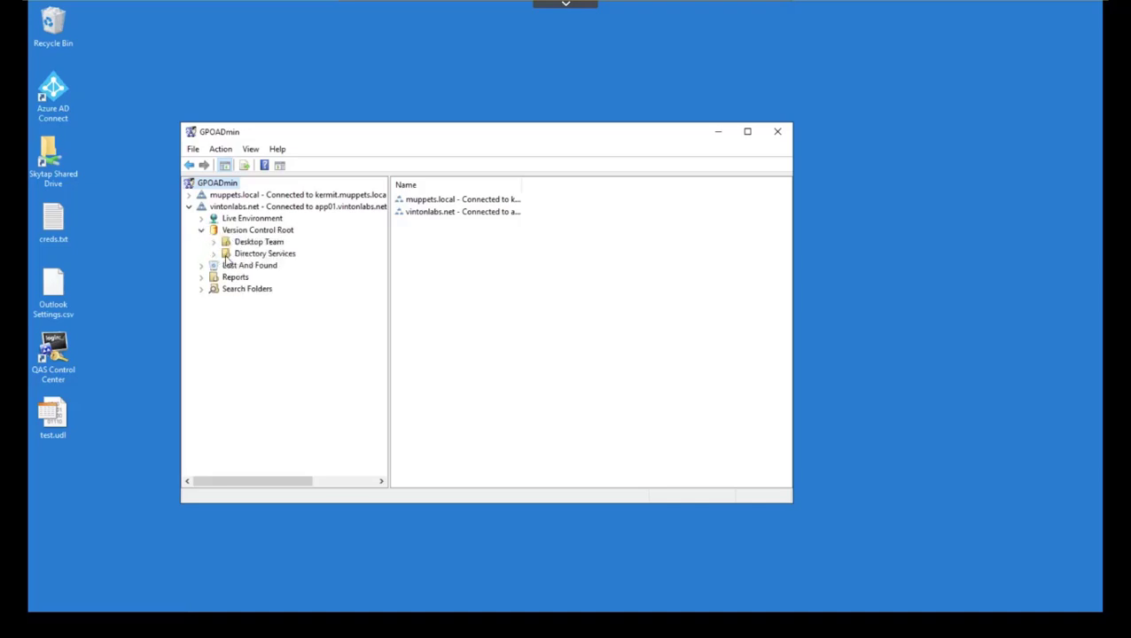
left_click(221, 255)
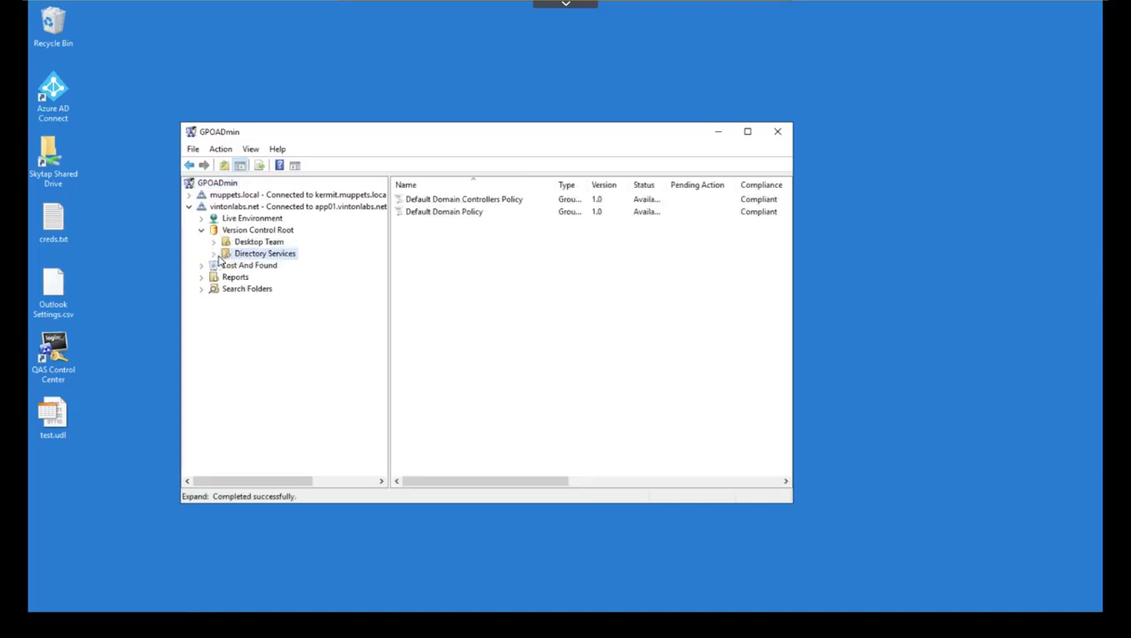
left_click(229, 242)
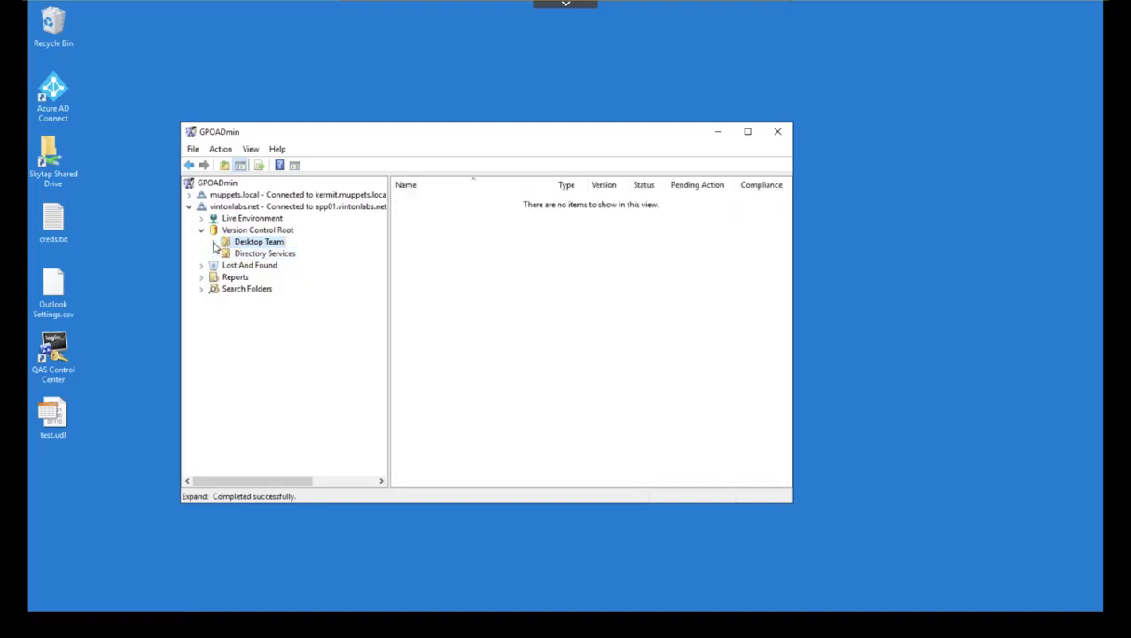
left_click(213, 242)
left_click(254, 254)
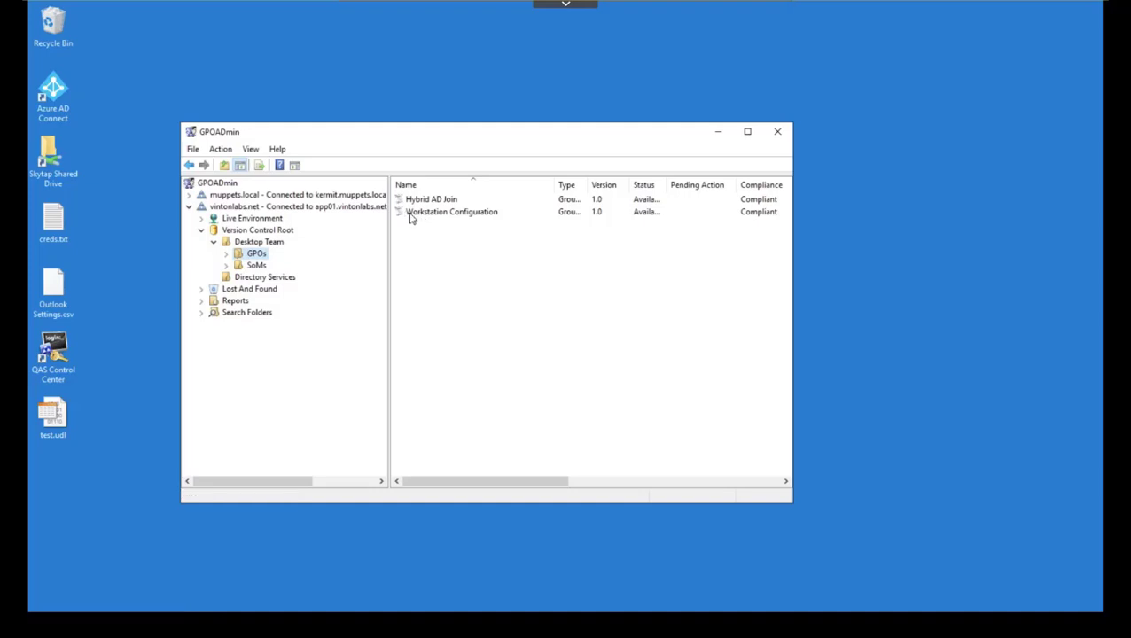
right_click(426, 218)
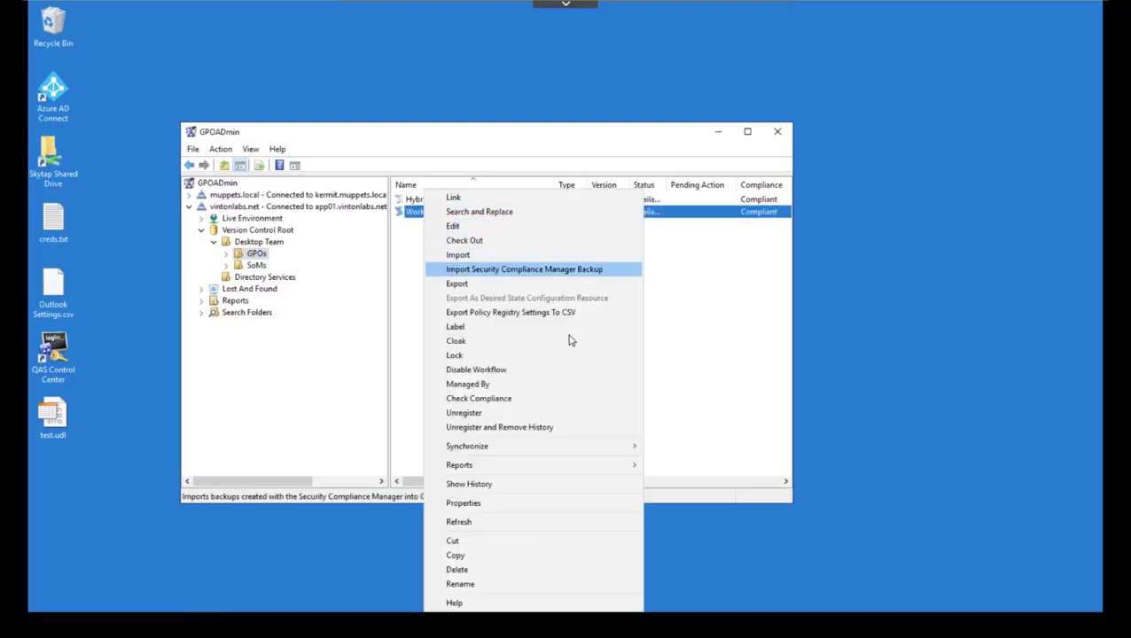
mouse_move(571, 449)
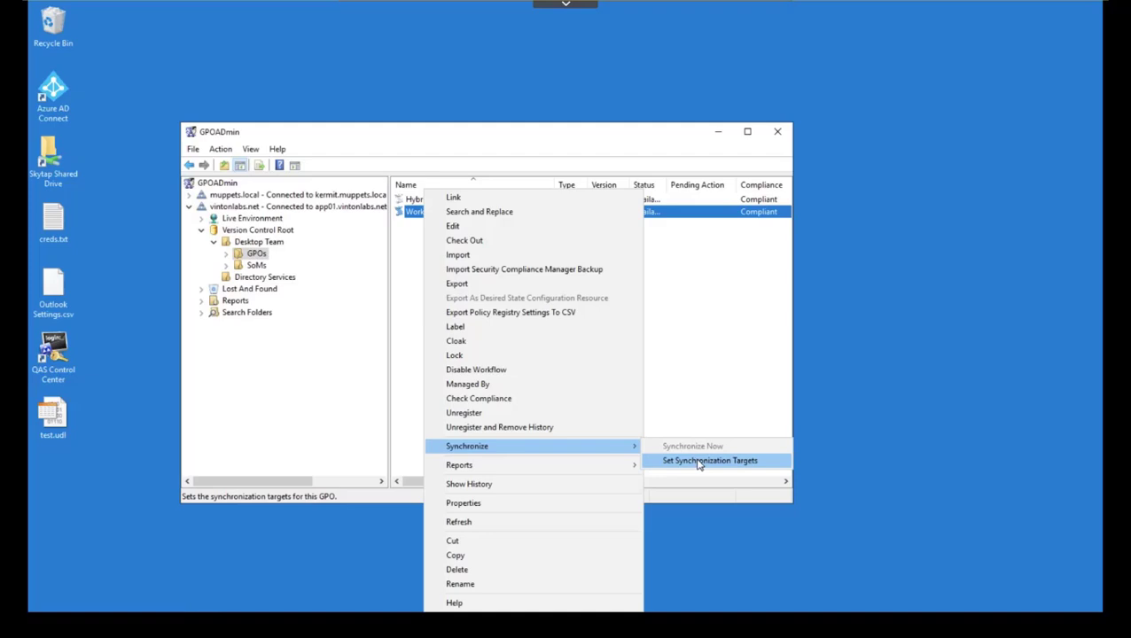
left_click(700, 462)
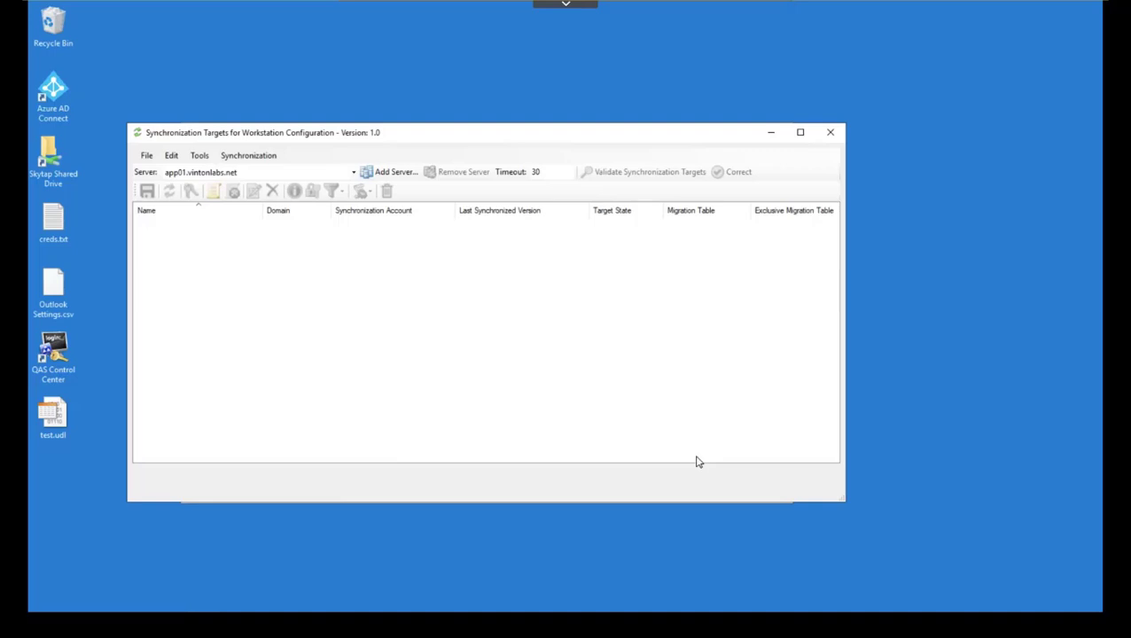
left_click_drag(435, 137, 545, 180)
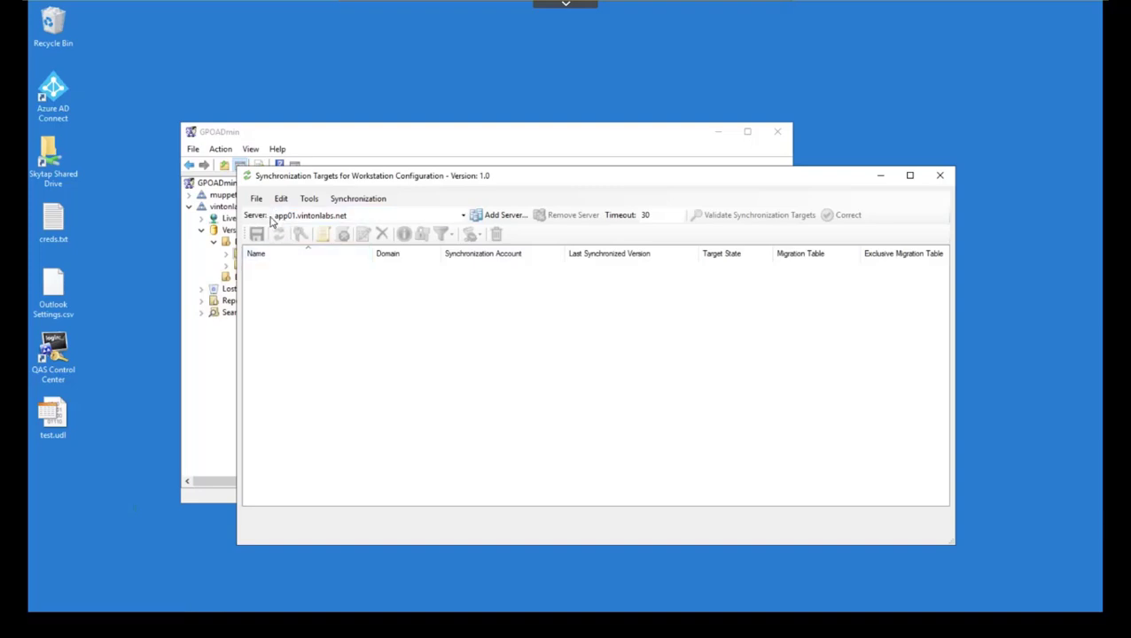
right_click(285, 290)
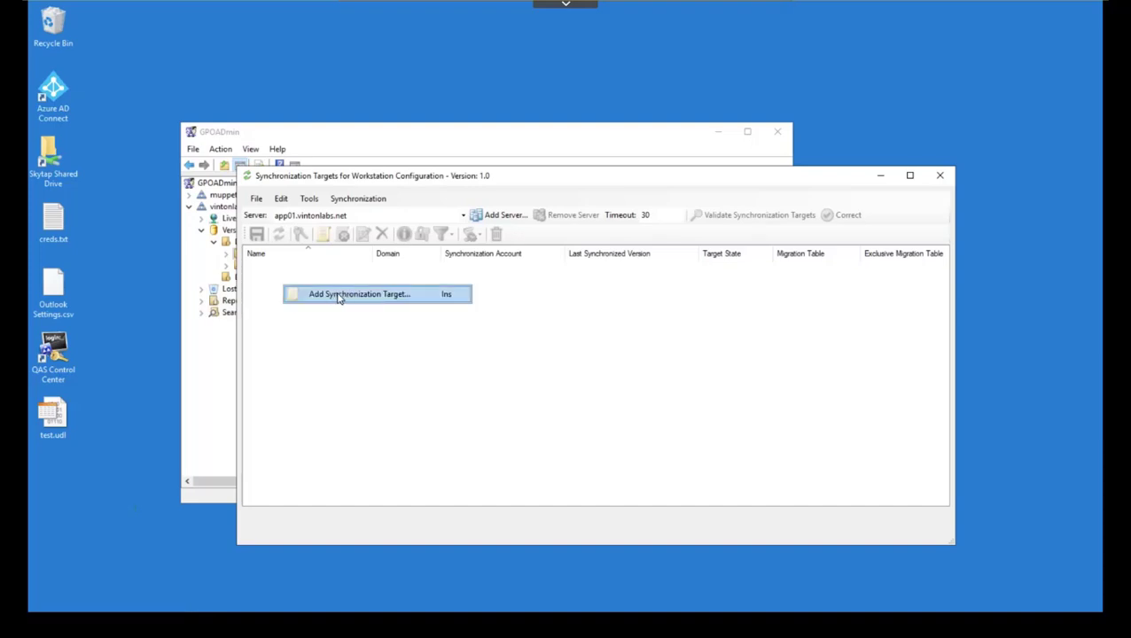
left_click(338, 298)
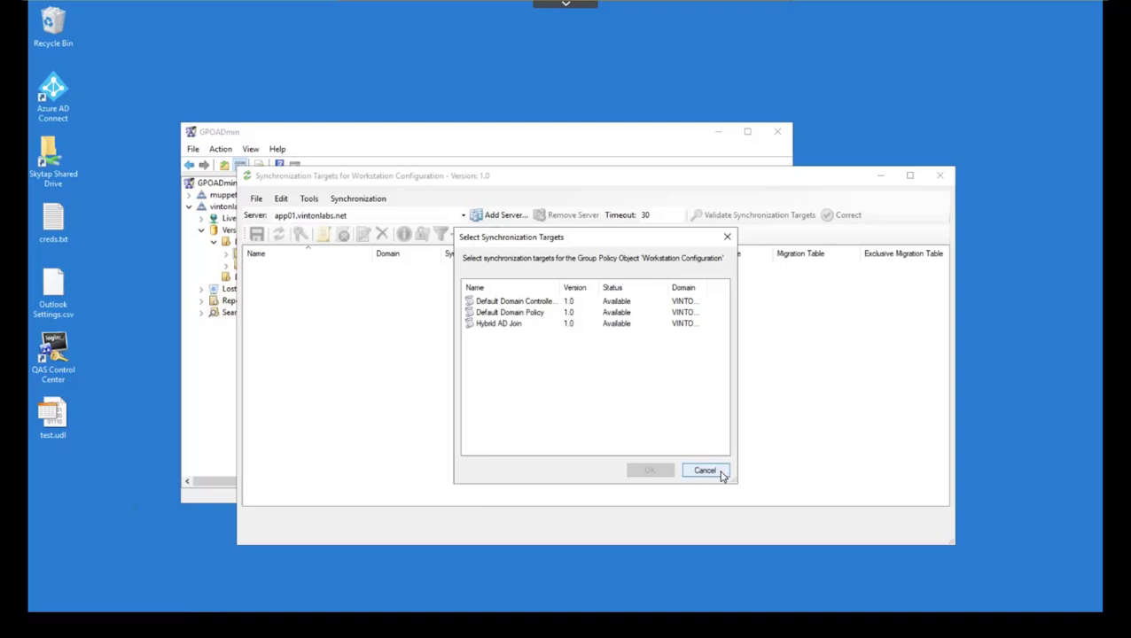
left_click(706, 470)
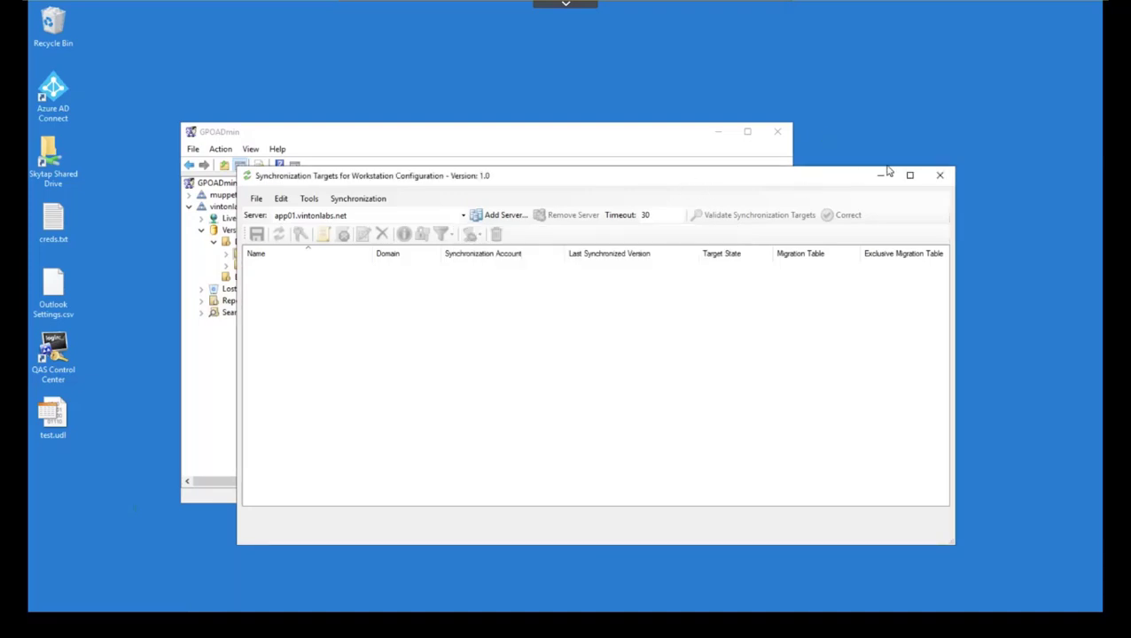
left_click(940, 174)
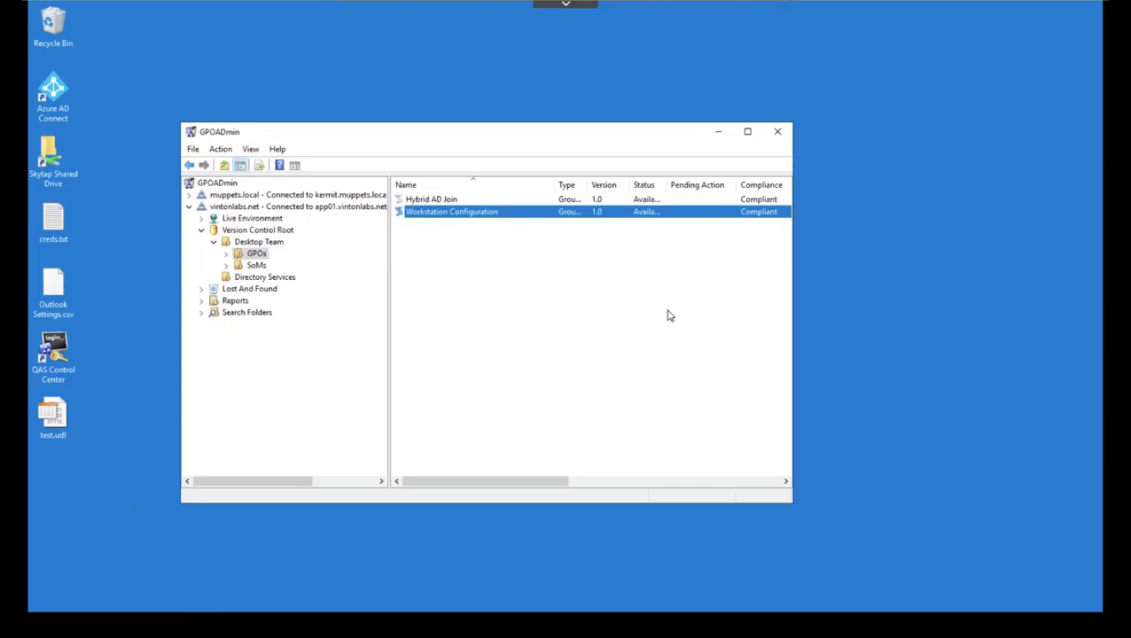
Step: Expand muppets.local's Version Control Root and open its empty Security Baseline folder
left_click(188, 195)
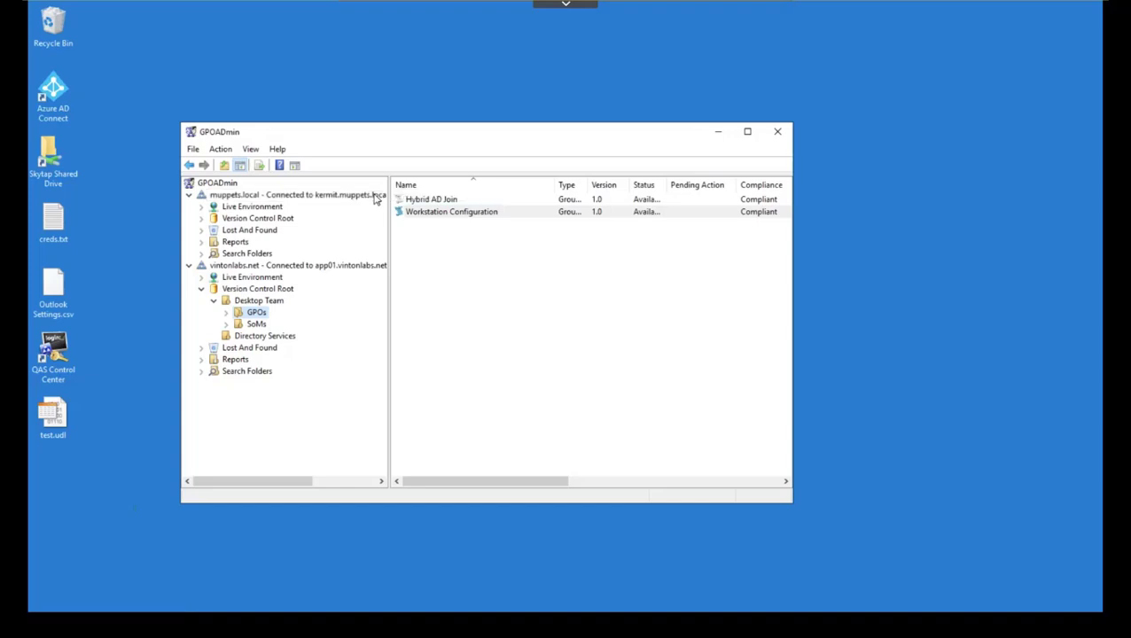
left_click(202, 219)
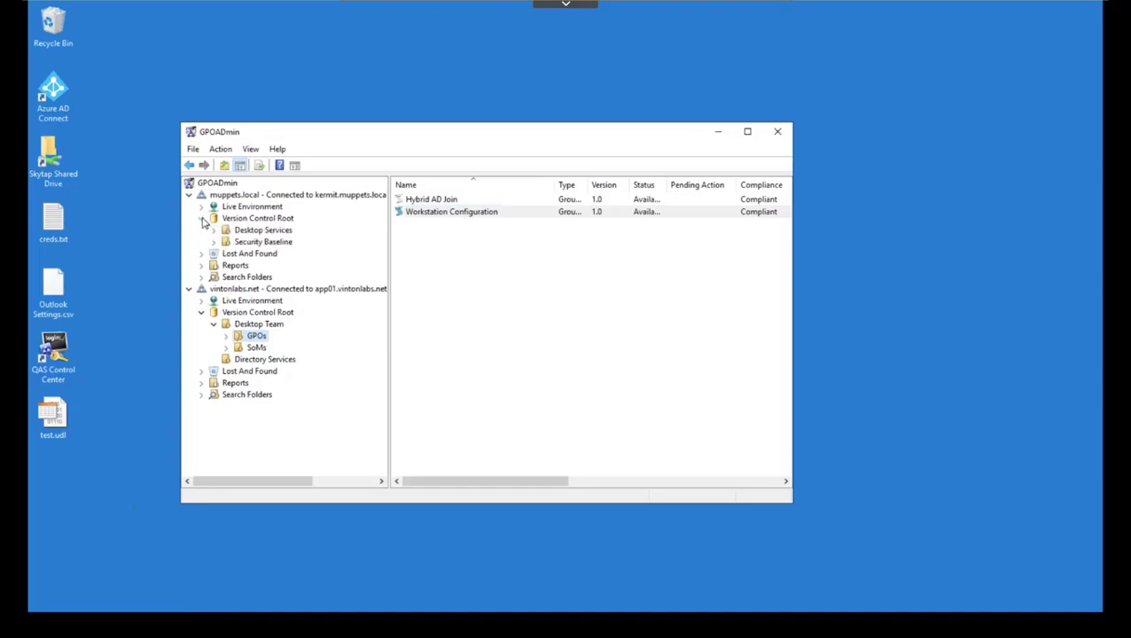
left_click(252, 242)
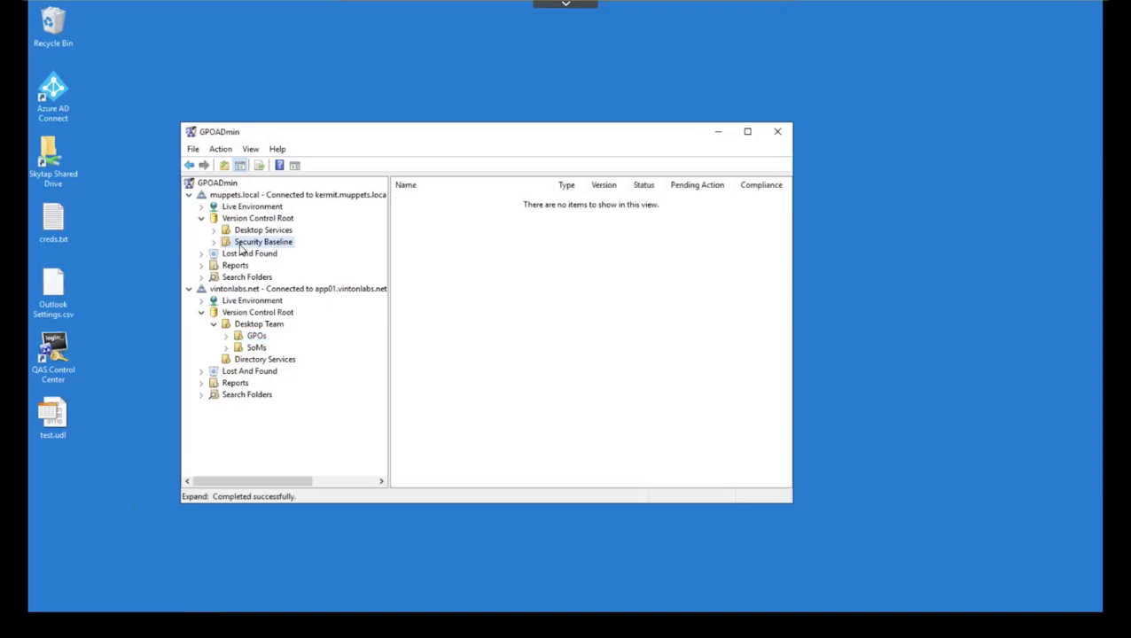
Step: Create a new GPO named Workstation Configuration, settings Enabled, in the Security Baseline folder
right_click(451, 229)
mouse_move(481, 235)
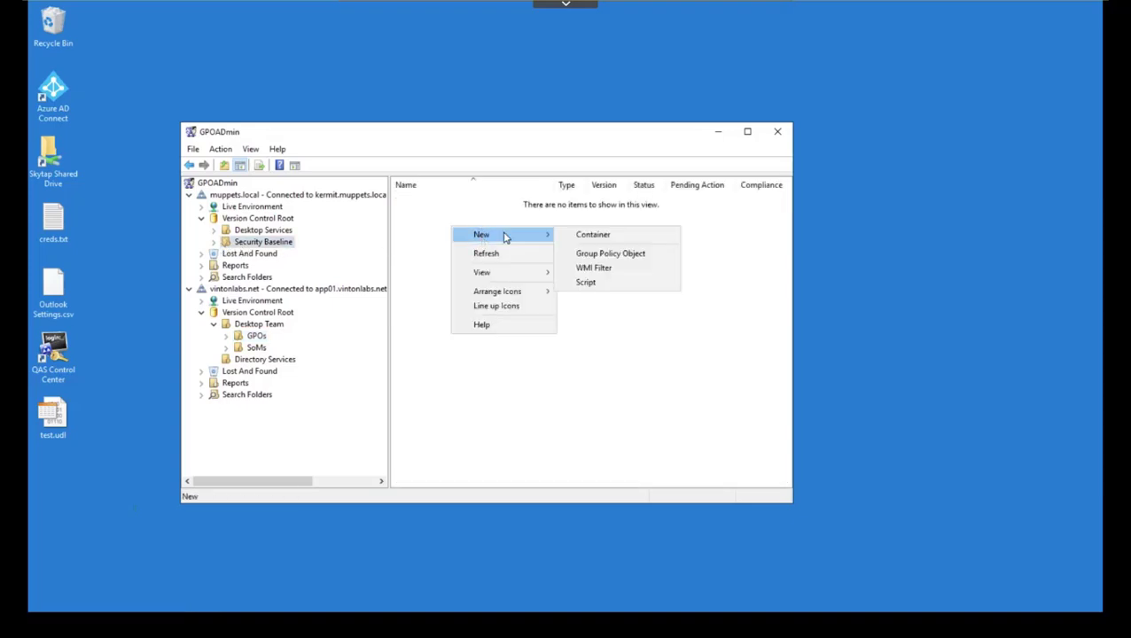
left_click(610, 254)
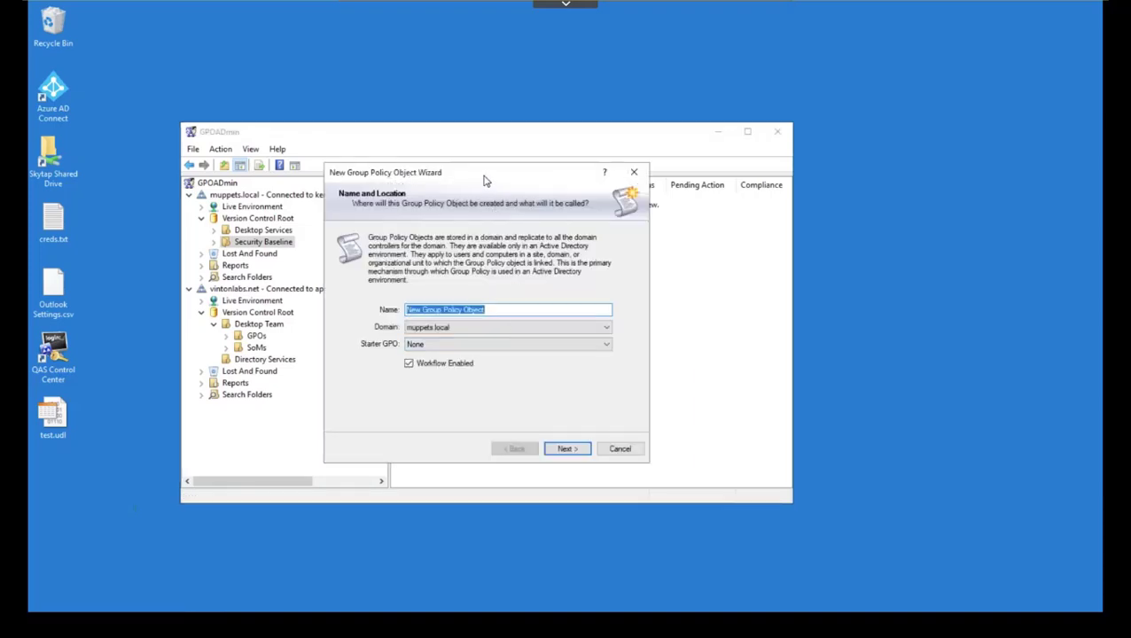
type("Workstation Configuration")
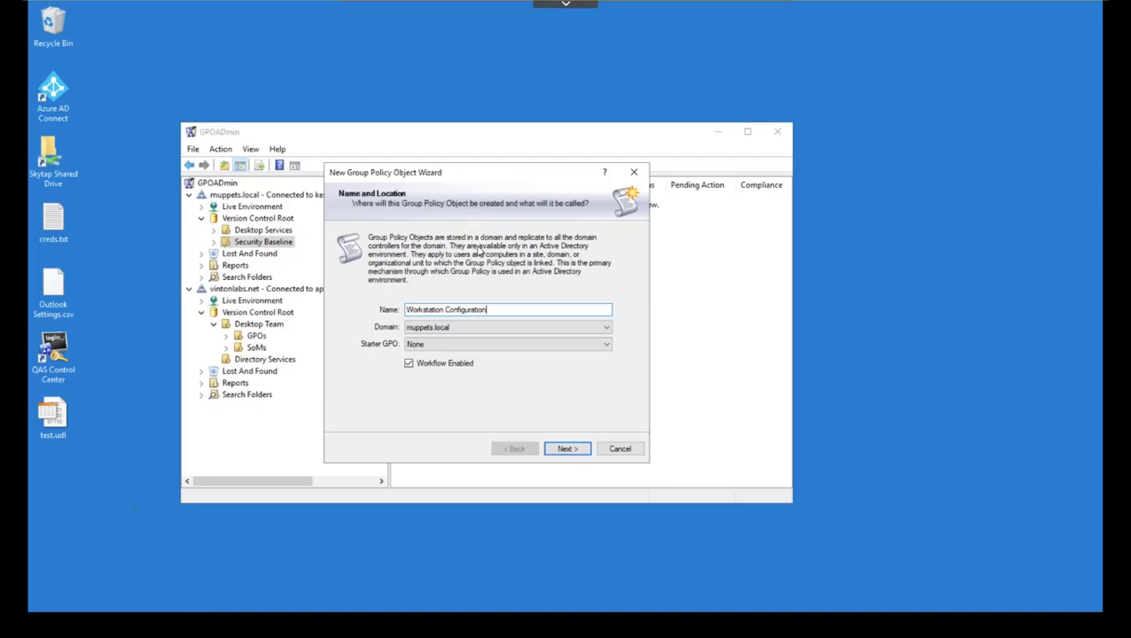
left_click(560, 448)
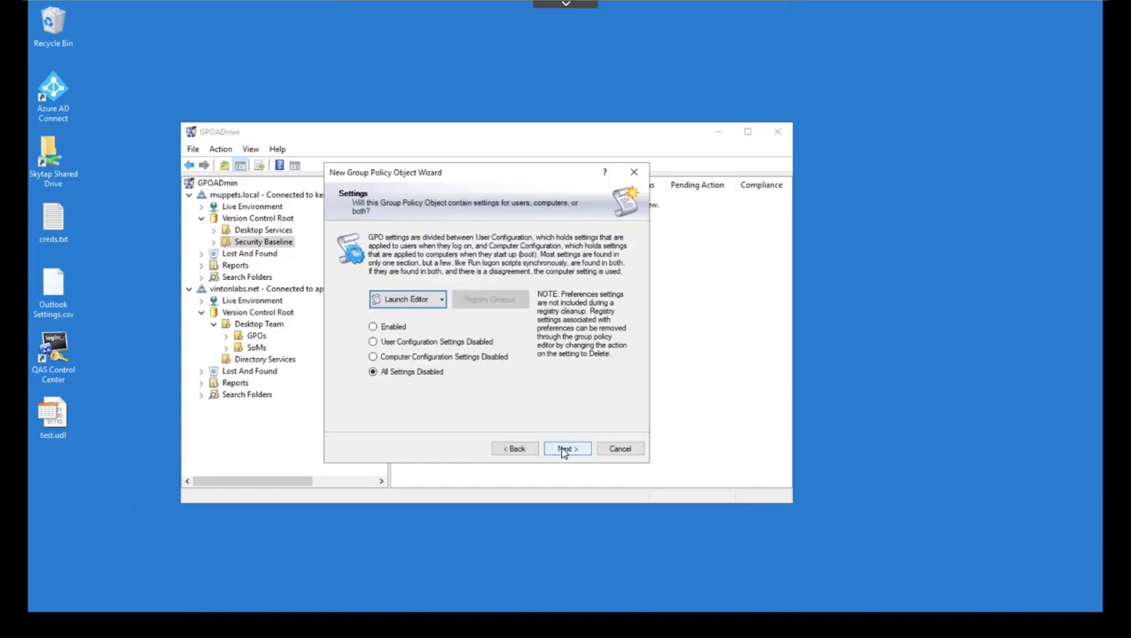
left_click(386, 329)
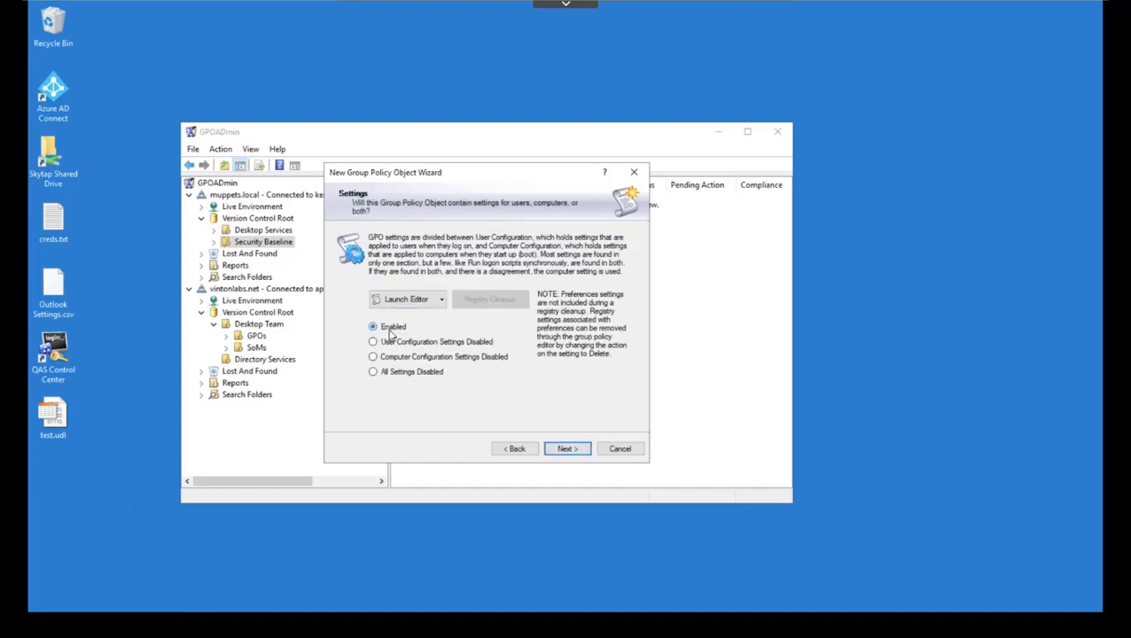
left_click(572, 453)
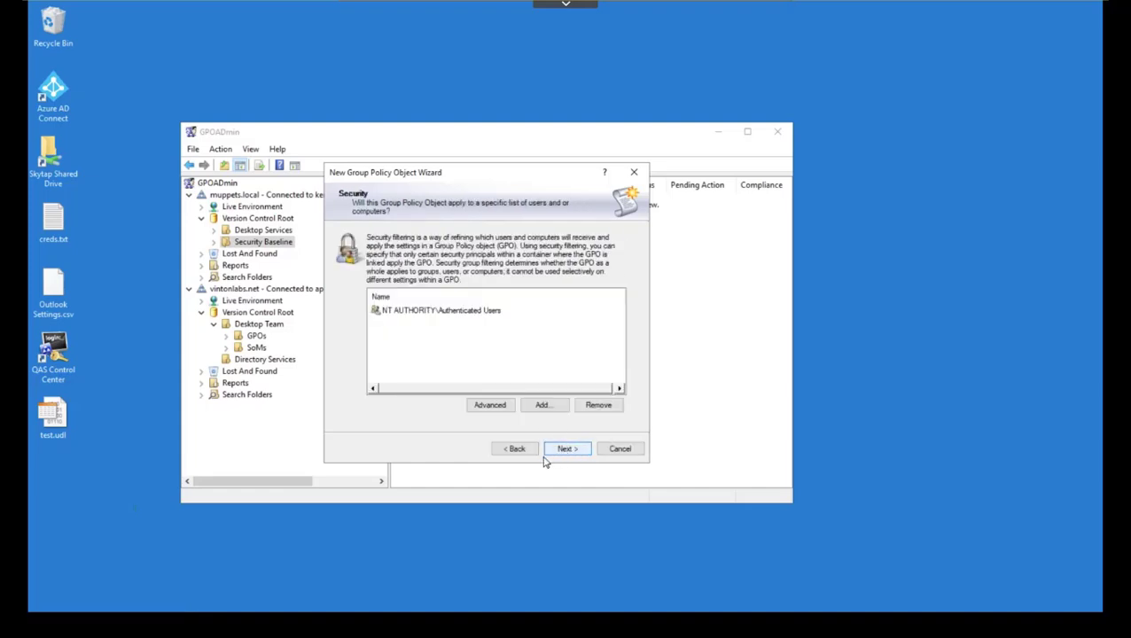
left_click(568, 450)
left_click(567, 451)
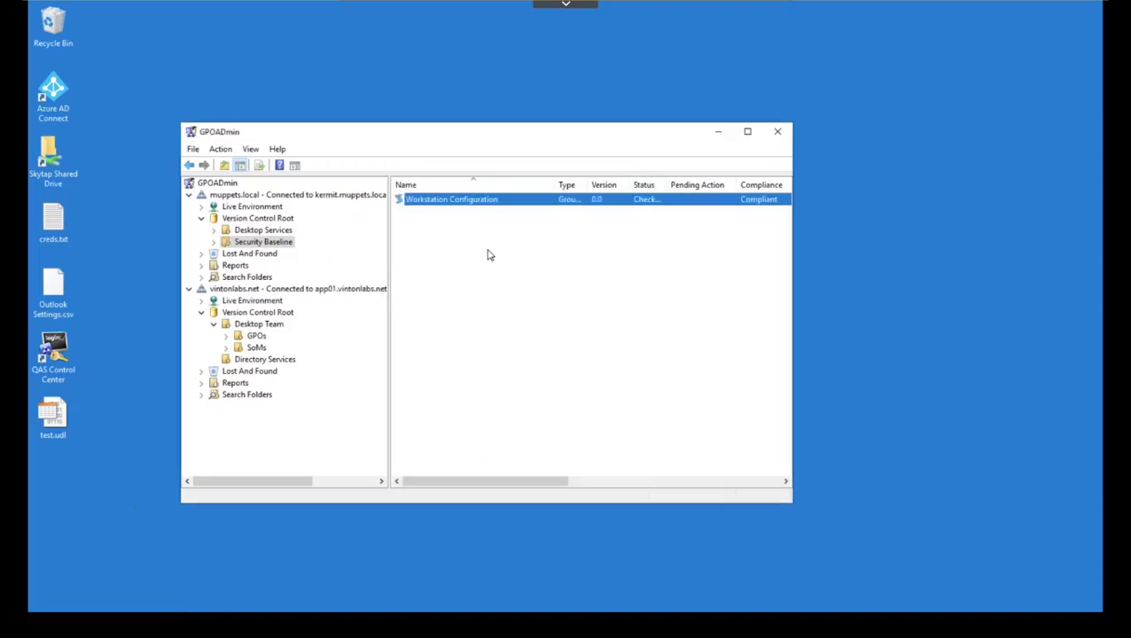
Step: Check in Workstation Configuration with the comment 'Security Baseline', bringing it to version 0.1
right_click(450, 206)
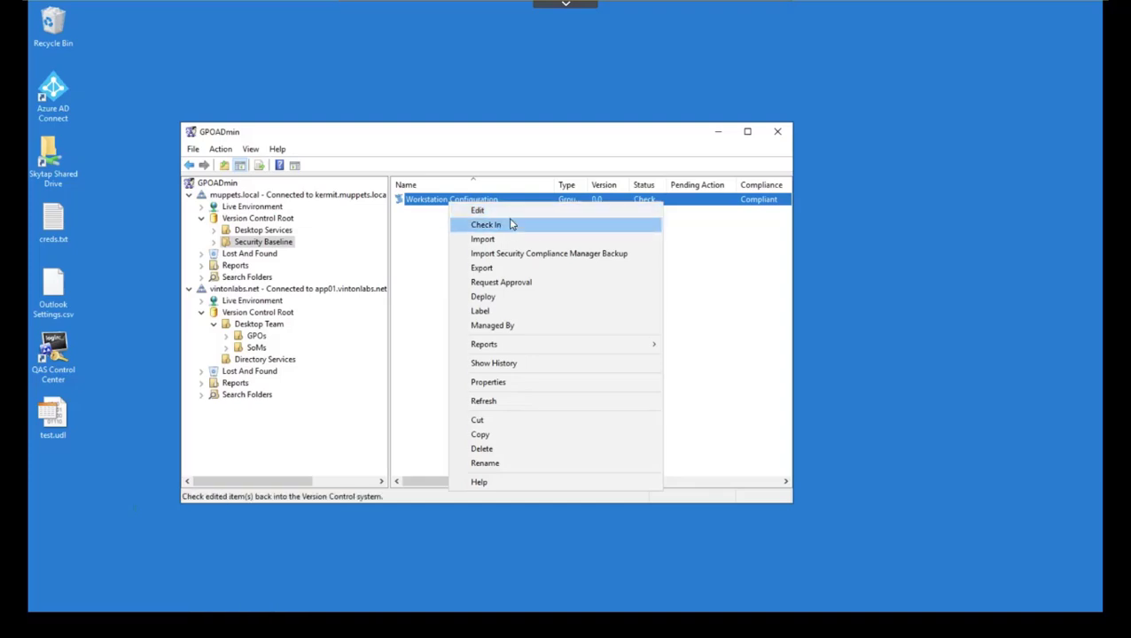
left_click(508, 226)
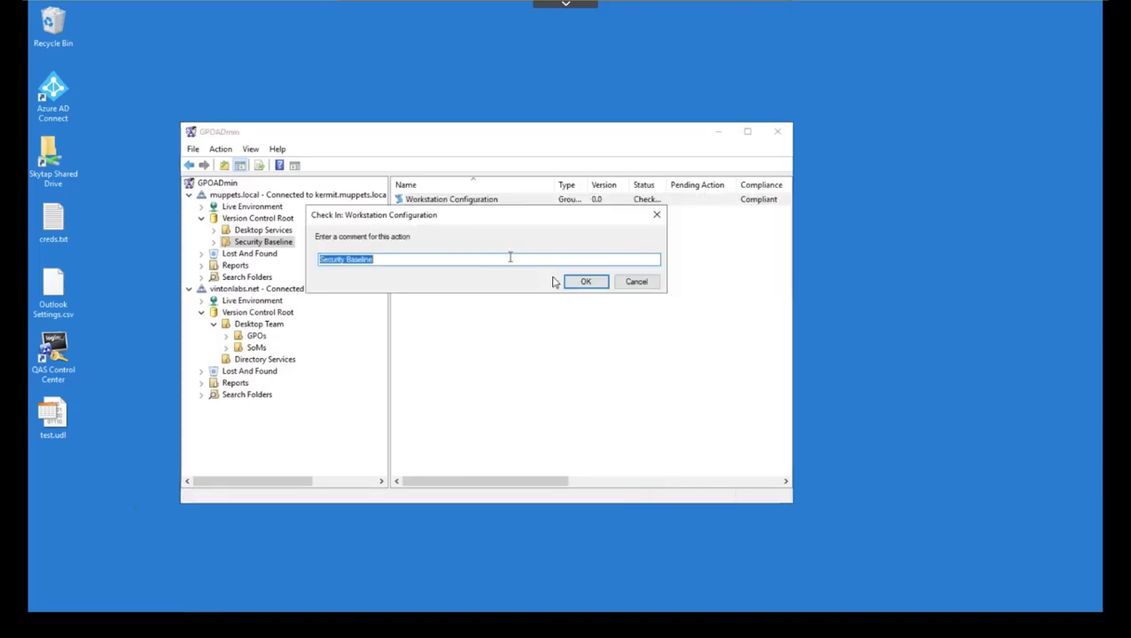
left_click(583, 282)
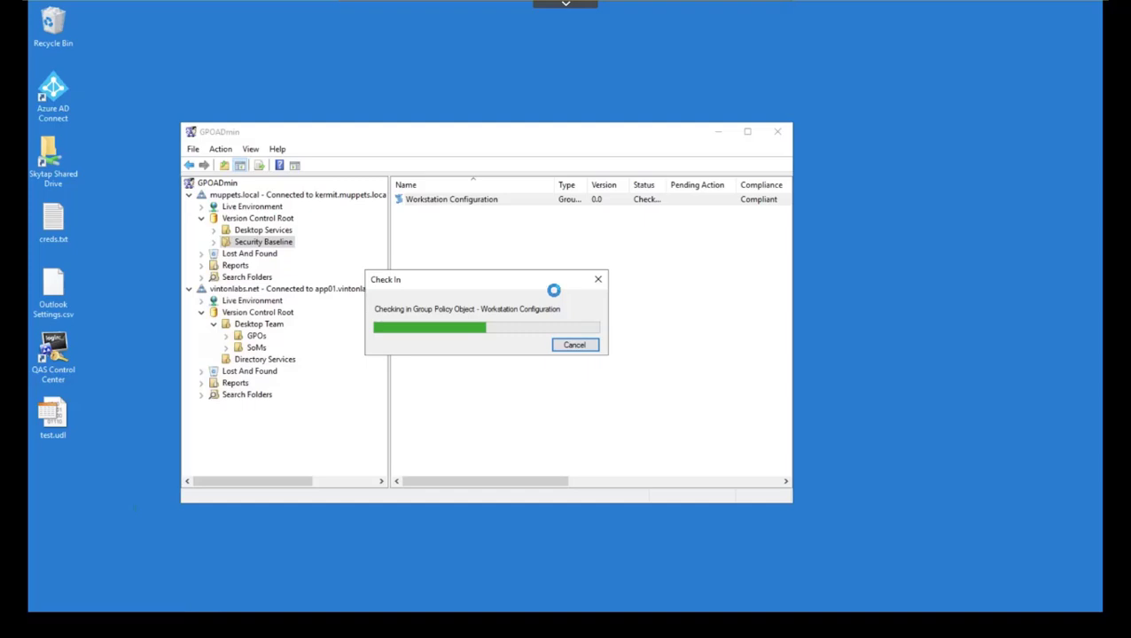
Step: Deploy Workstation Configuration with Immediate deployment and the comment 'Security Baseline'
right_click(480, 200)
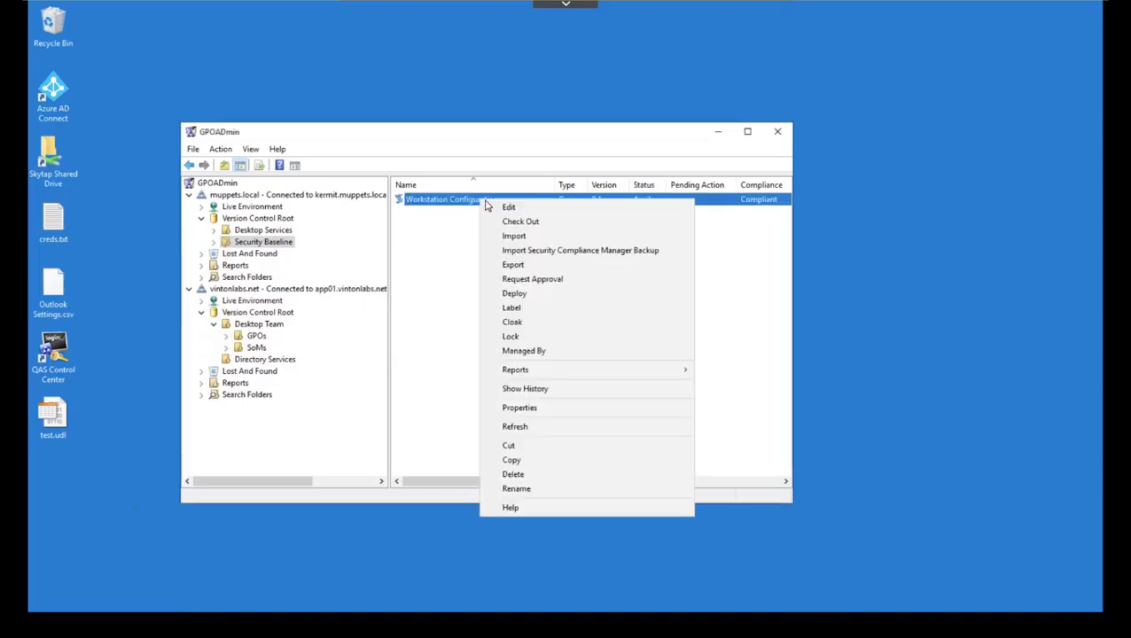
left_click(548, 294)
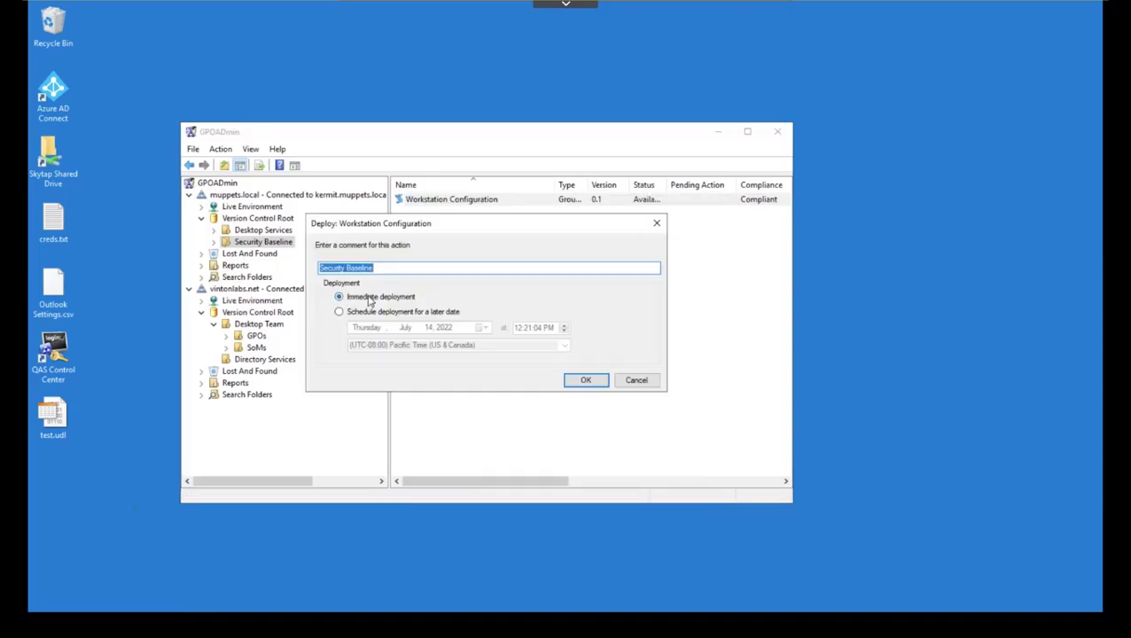
left_click(579, 380)
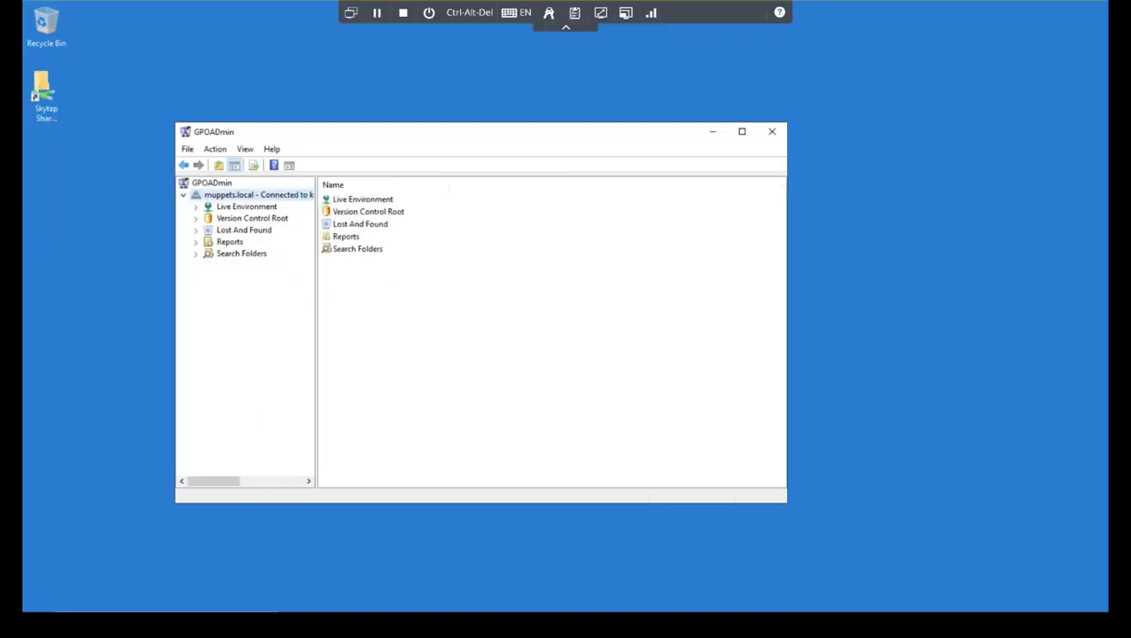
Step: Launch Group Policy Management from Windows Administrative Tools in the Start menu
left_click(38, 605)
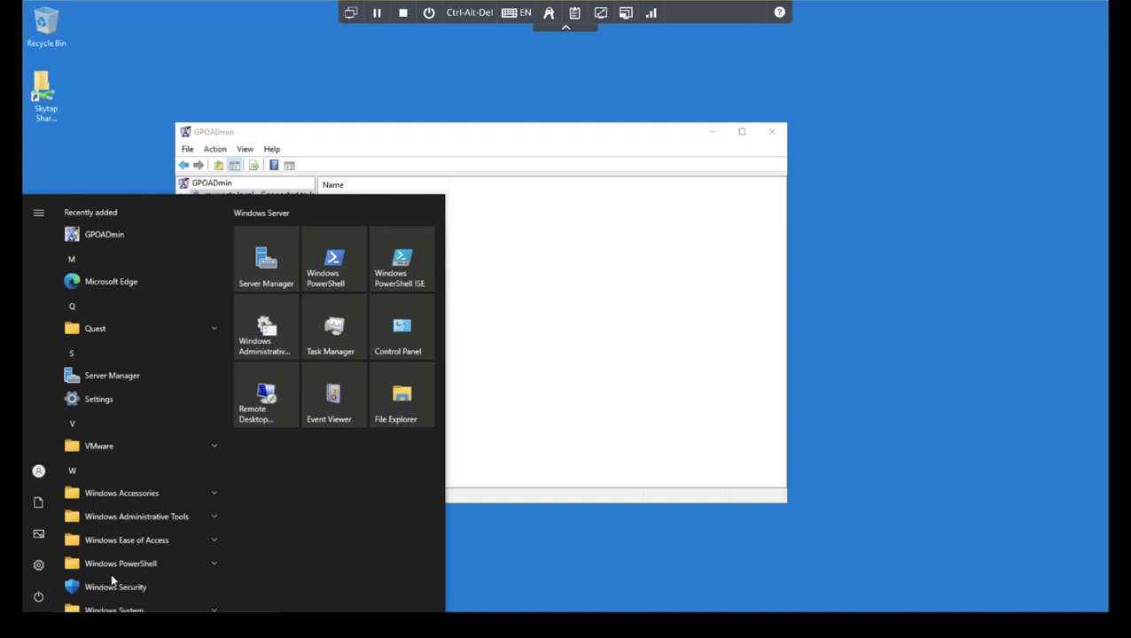
left_click(204, 517)
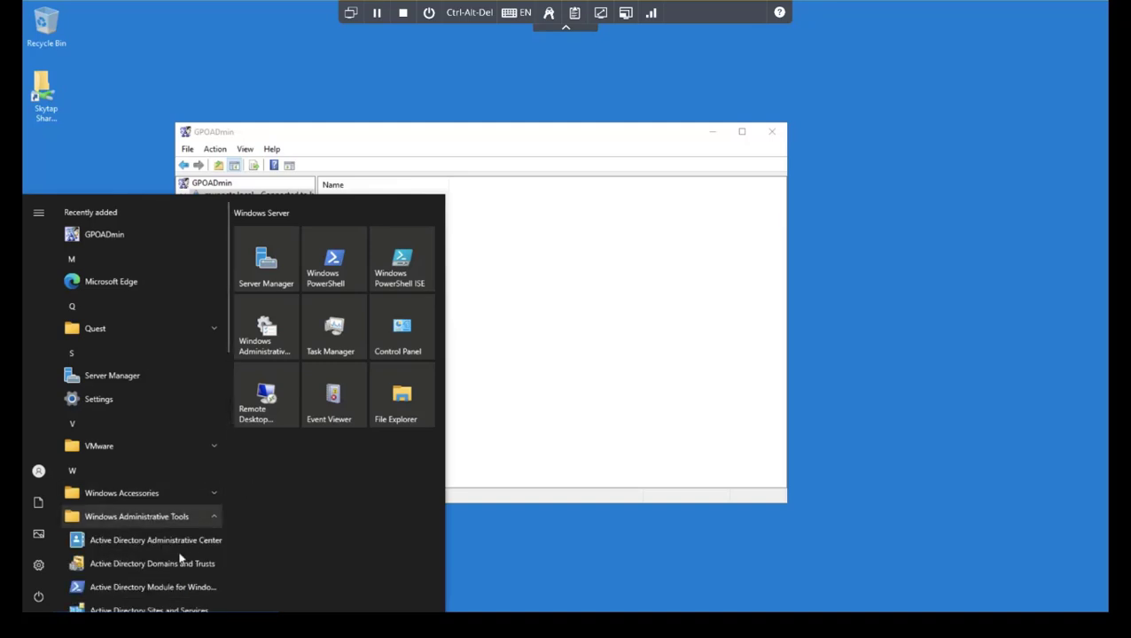
scroll(175, 559, "down", 2)
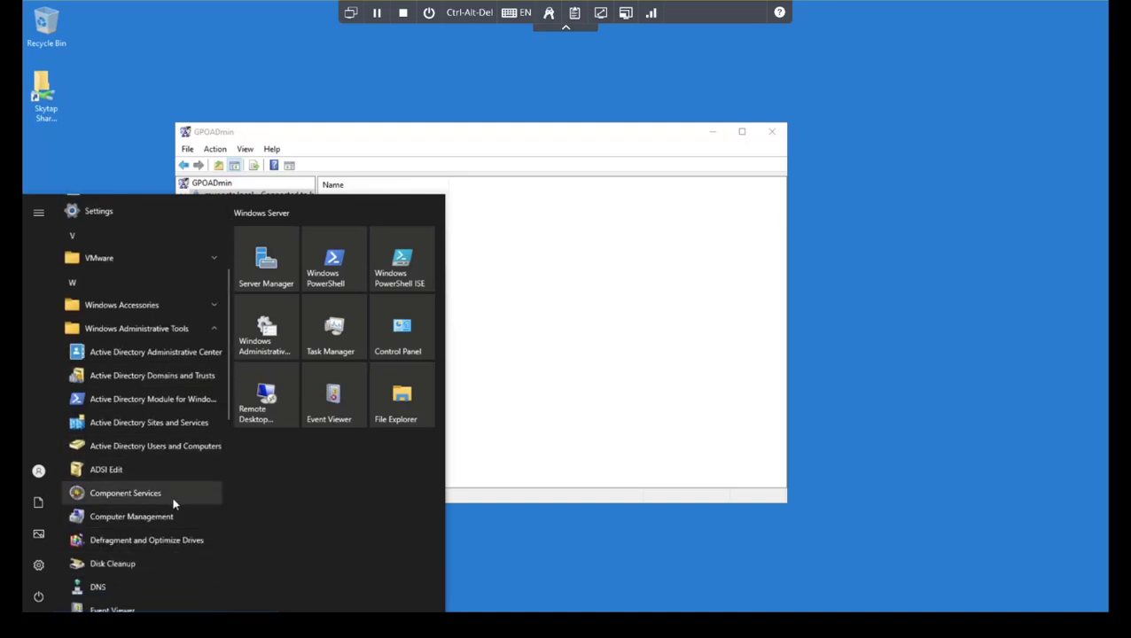
scroll(172, 493, "down", 2)
left_click(168, 447)
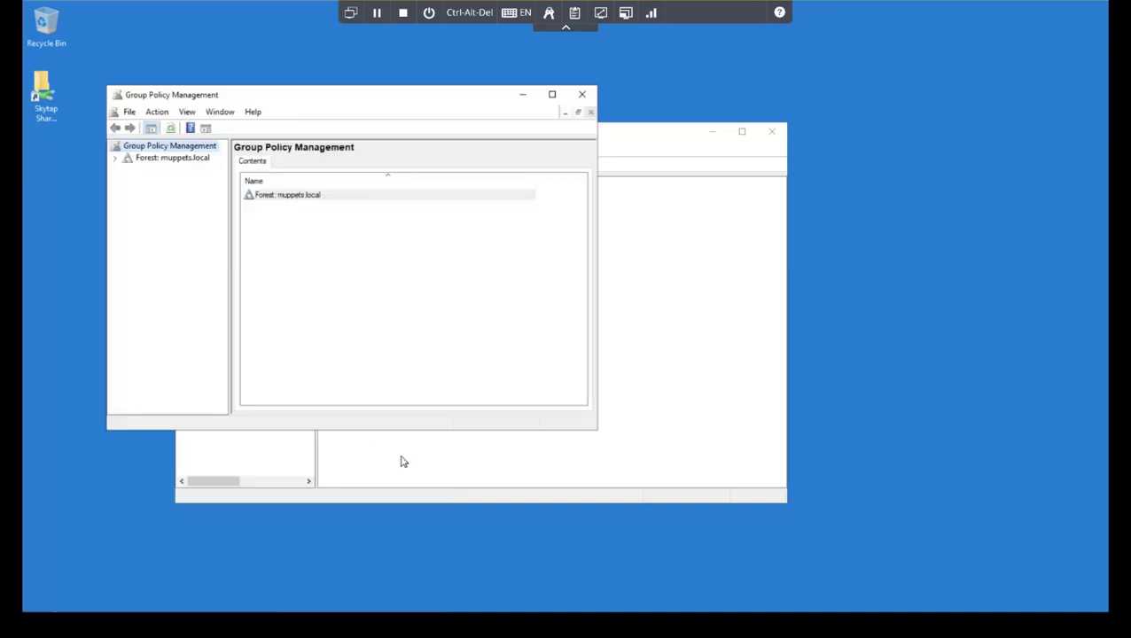
Step: Sort muppets.local's GPOs by Modified, showing Workstation Configuration at 7/14/2022 12:21:08 PM, then minimize
left_click(115, 158)
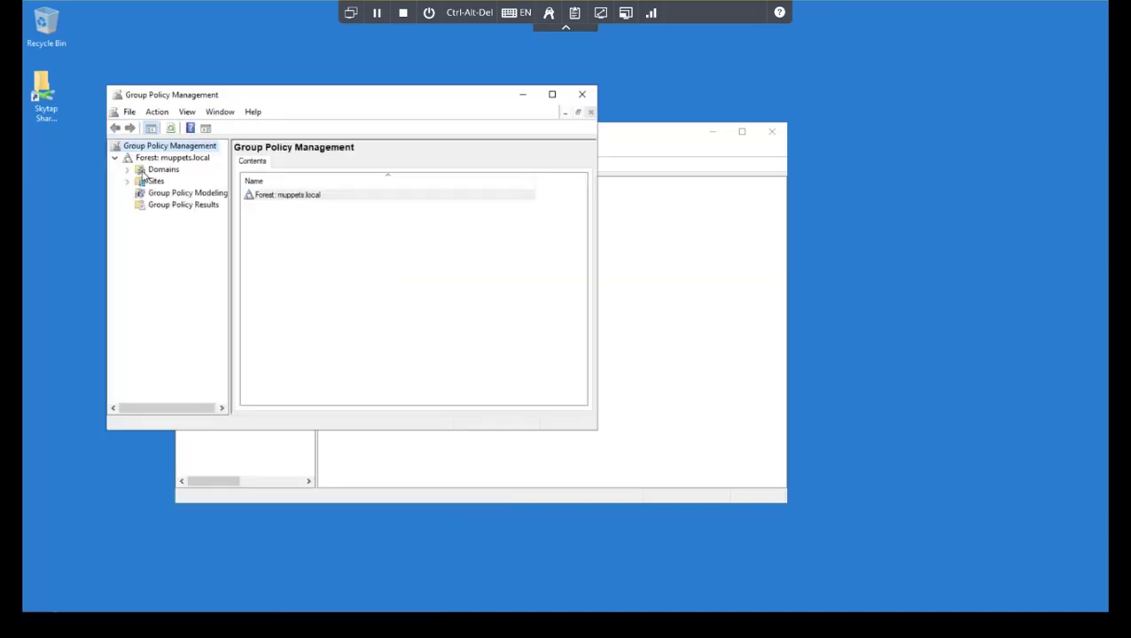
left_click(127, 169)
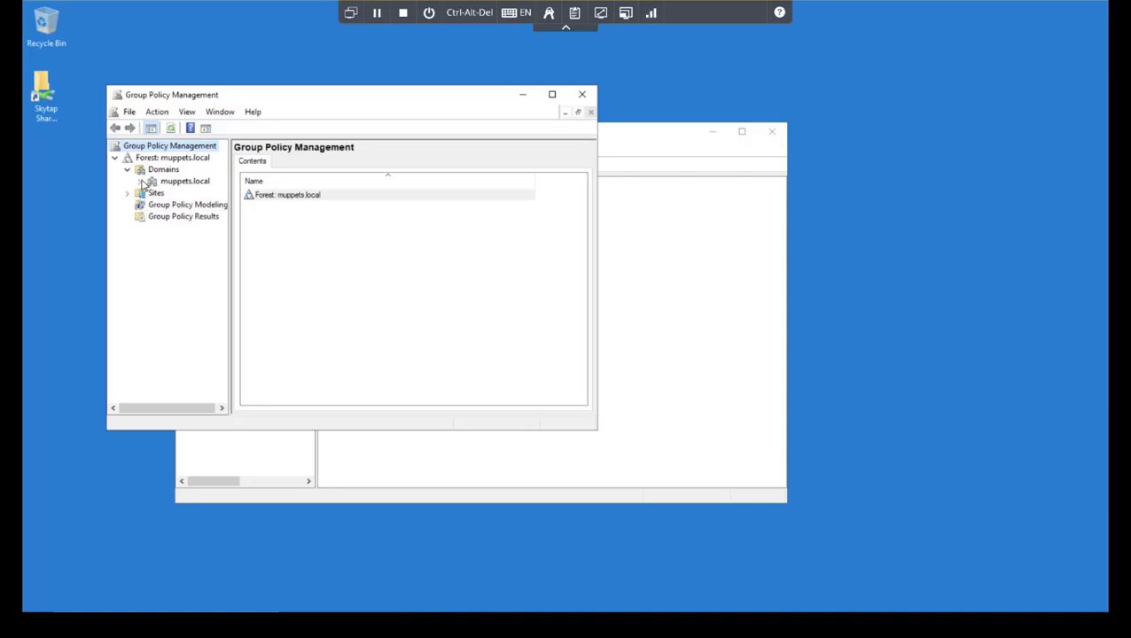
left_click(139, 181)
left_click(197, 240)
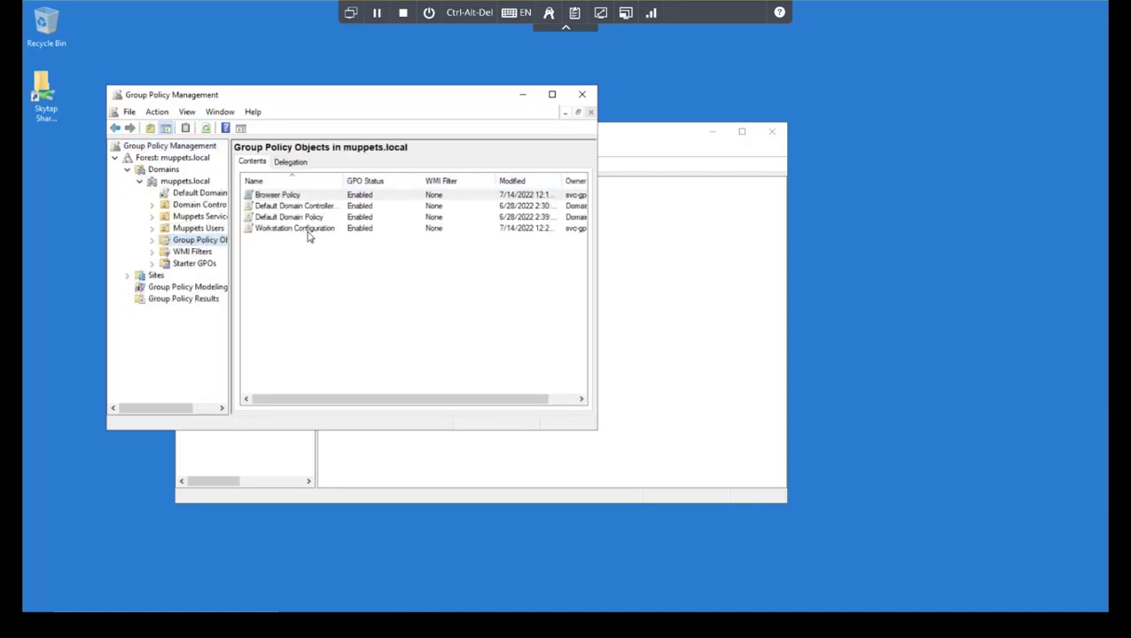
left_click(515, 181)
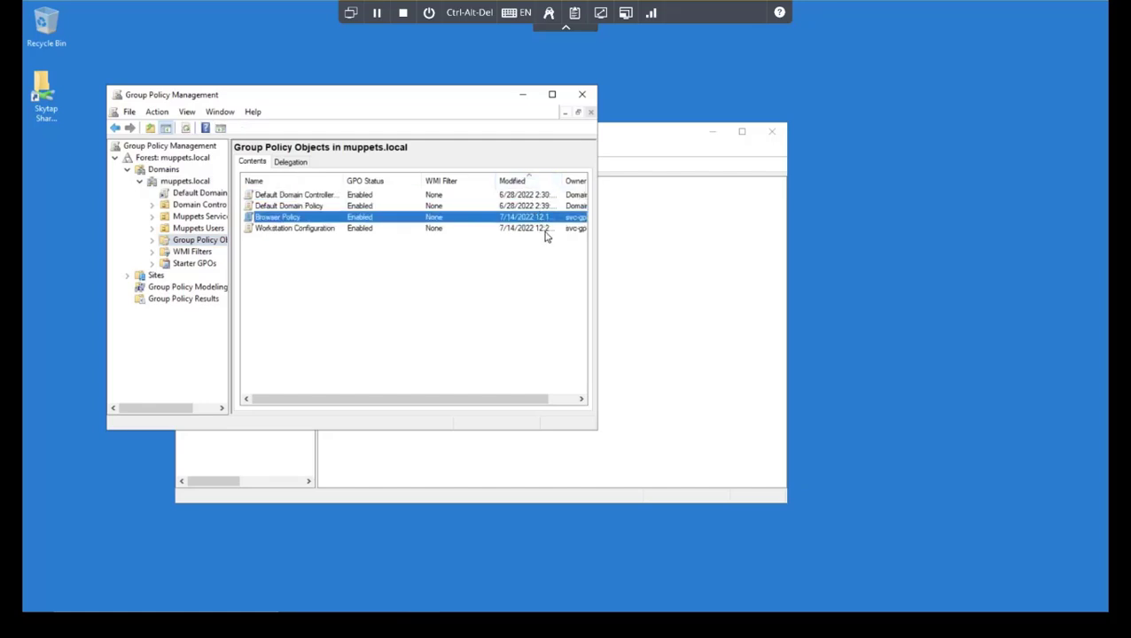
left_click_drag(564, 186, 586, 183)
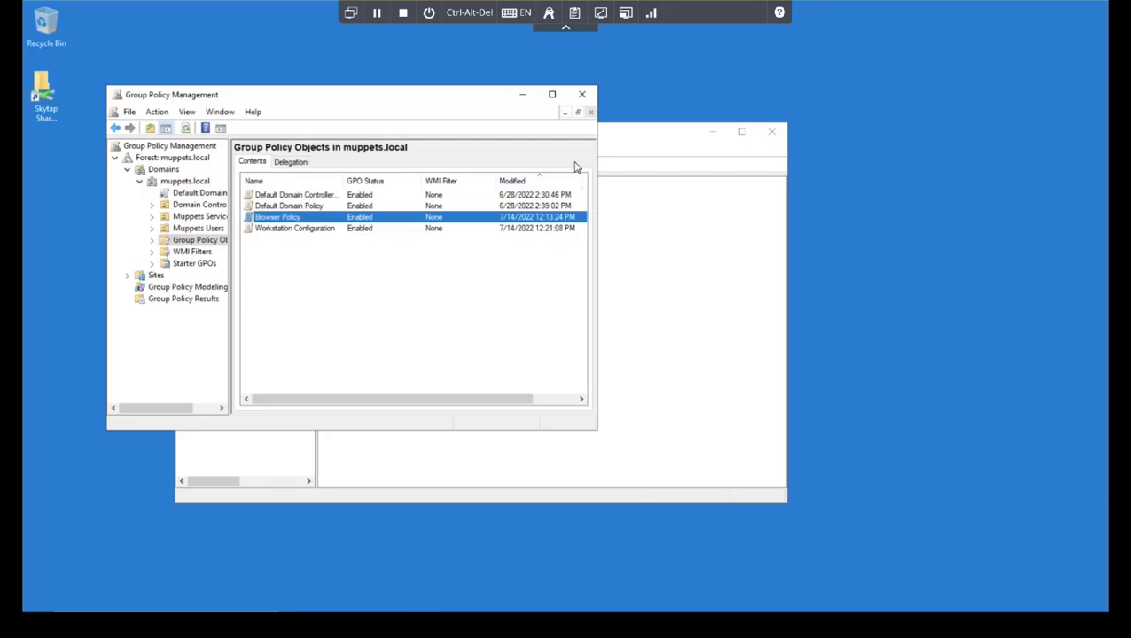
left_click(523, 94)
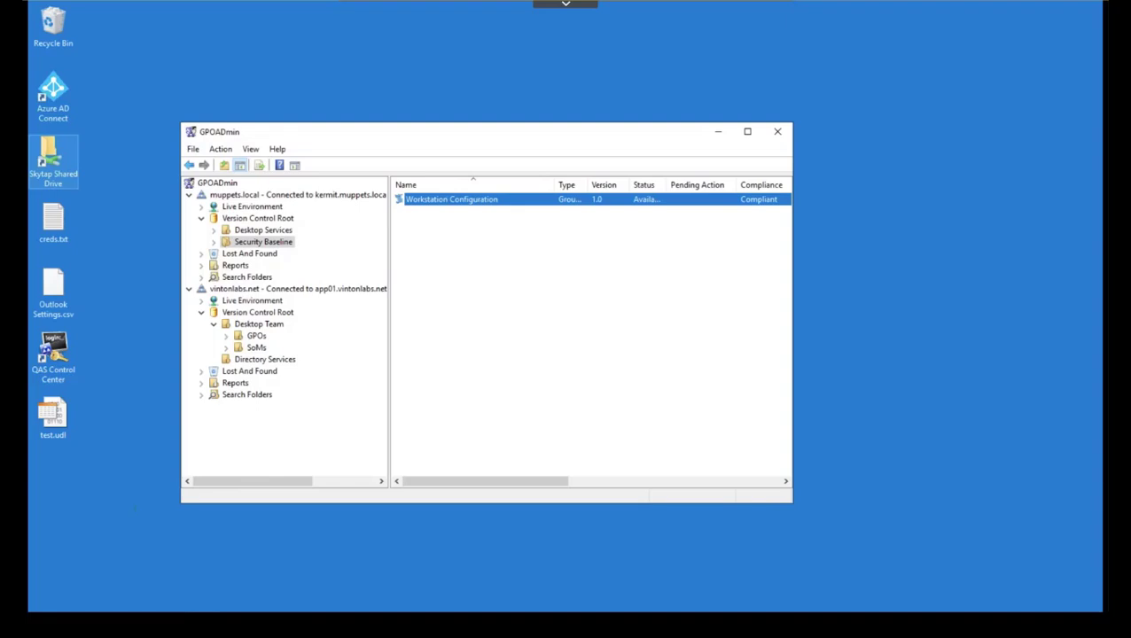
Step: Open Set Synchronization Targets for Desktop Team's Workstation Configuration, version 1.0
left_click(257, 336)
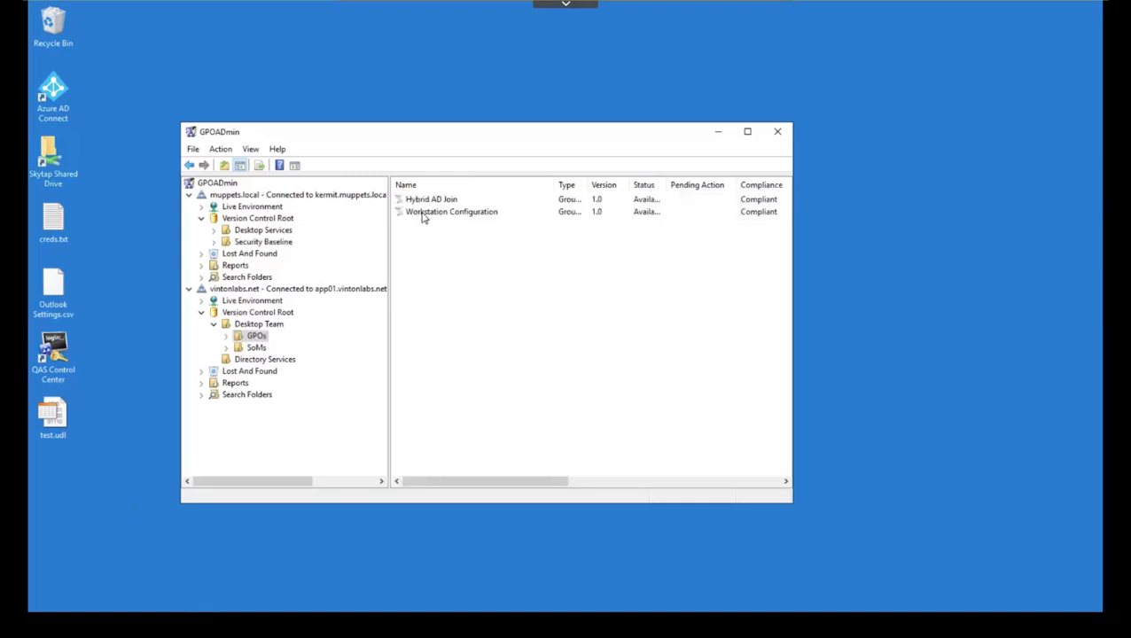
right_click(428, 213)
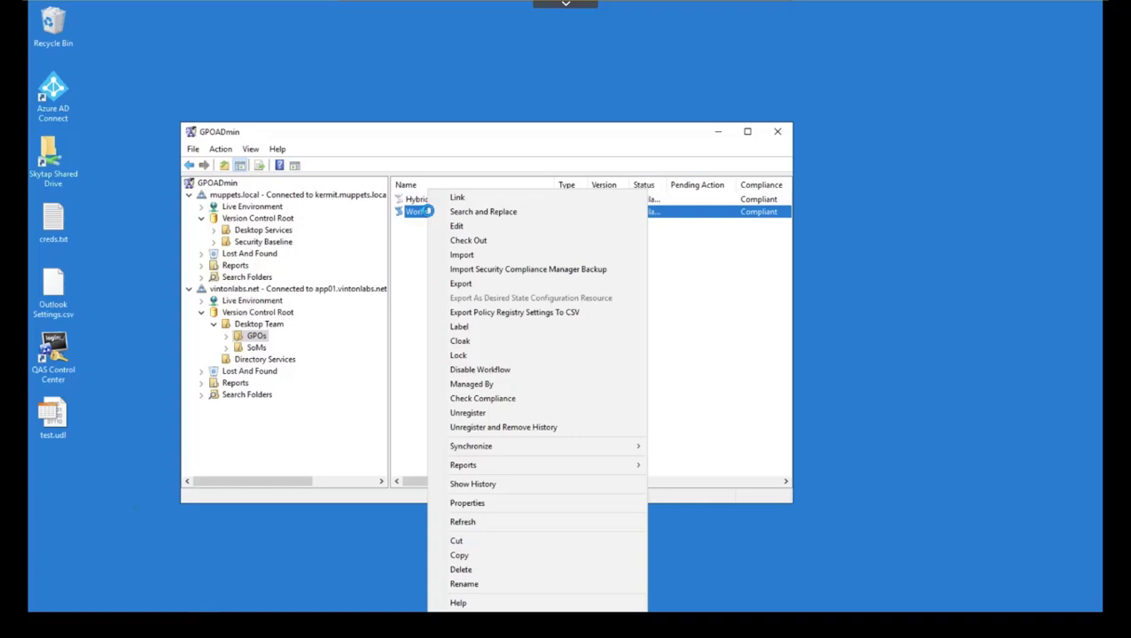
mouse_move(518, 450)
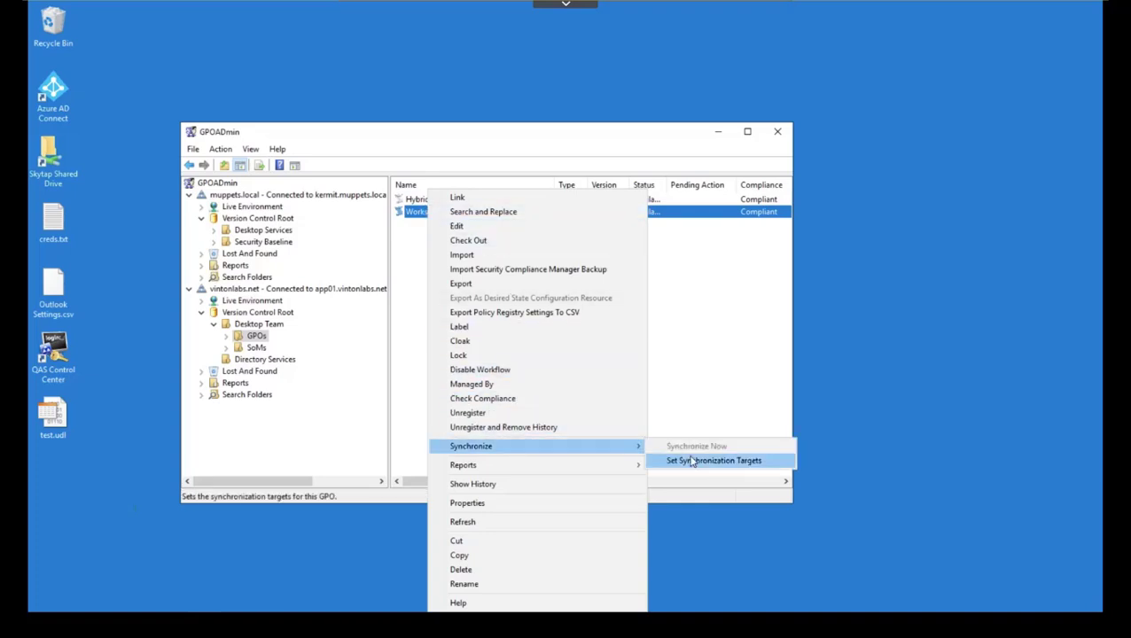
left_click(702, 461)
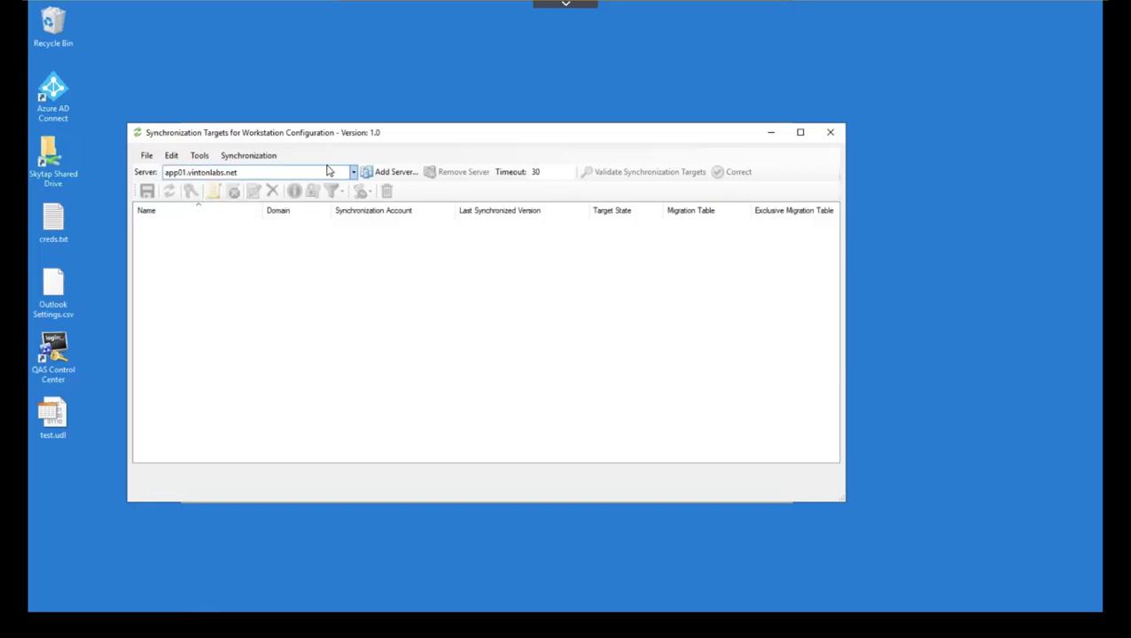
Step: Add a server connection and pick the saved kermit.muppets.local:40200 connection
left_click(355, 173)
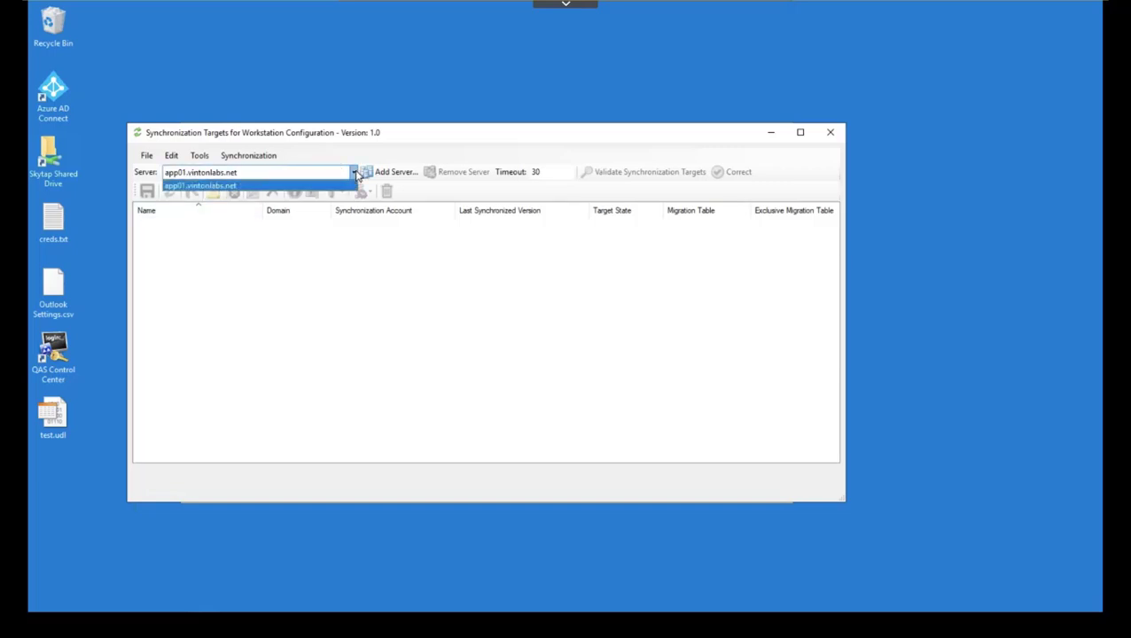
left_click(357, 173)
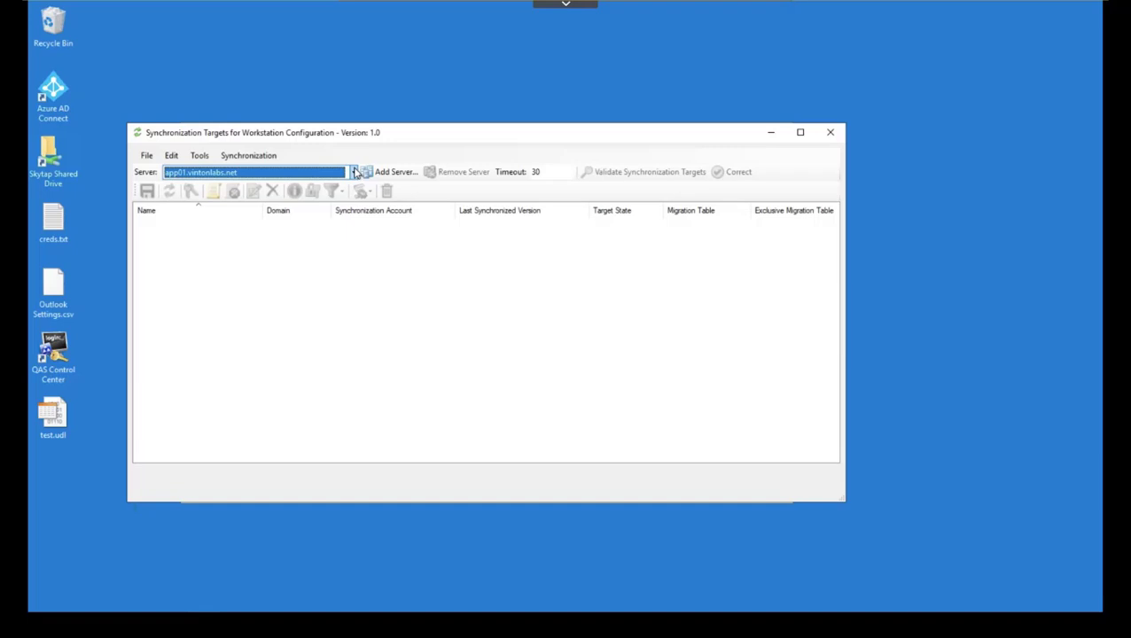
left_click(384, 172)
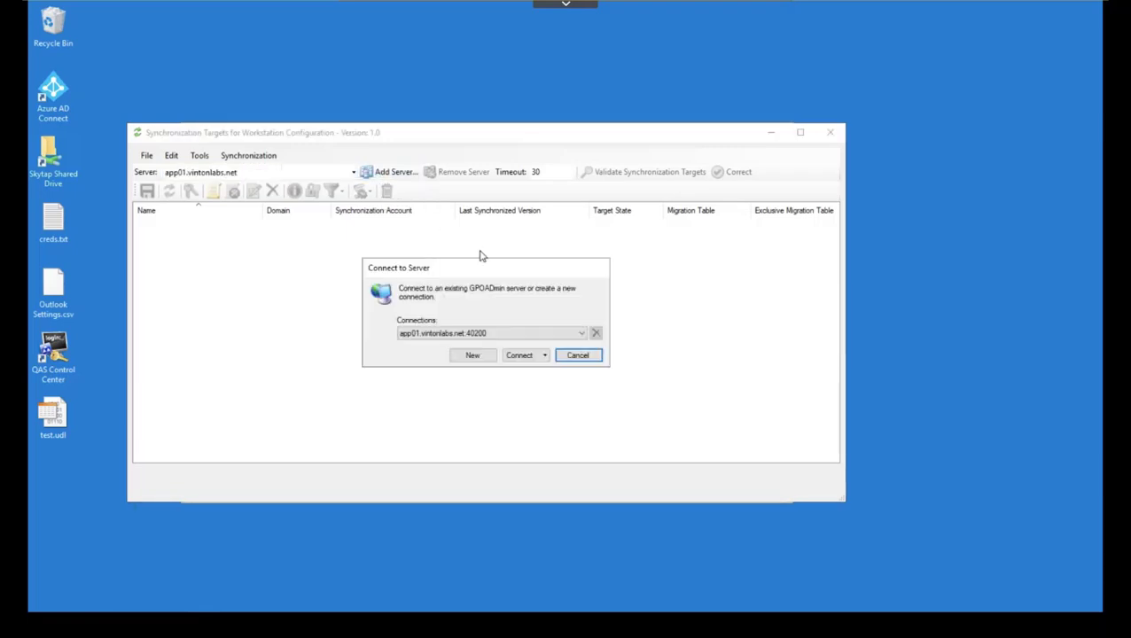
left_click(581, 334)
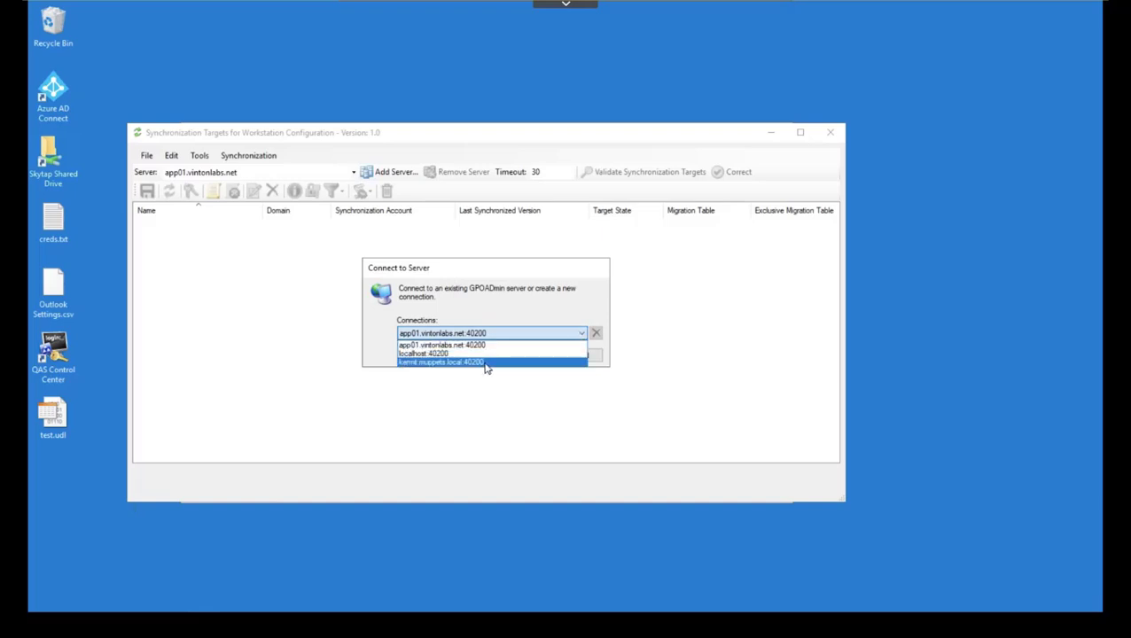
left_click(486, 363)
Step: Connect to kermit.muppets.local using alternate muppets domain credentials
left_click(544, 356)
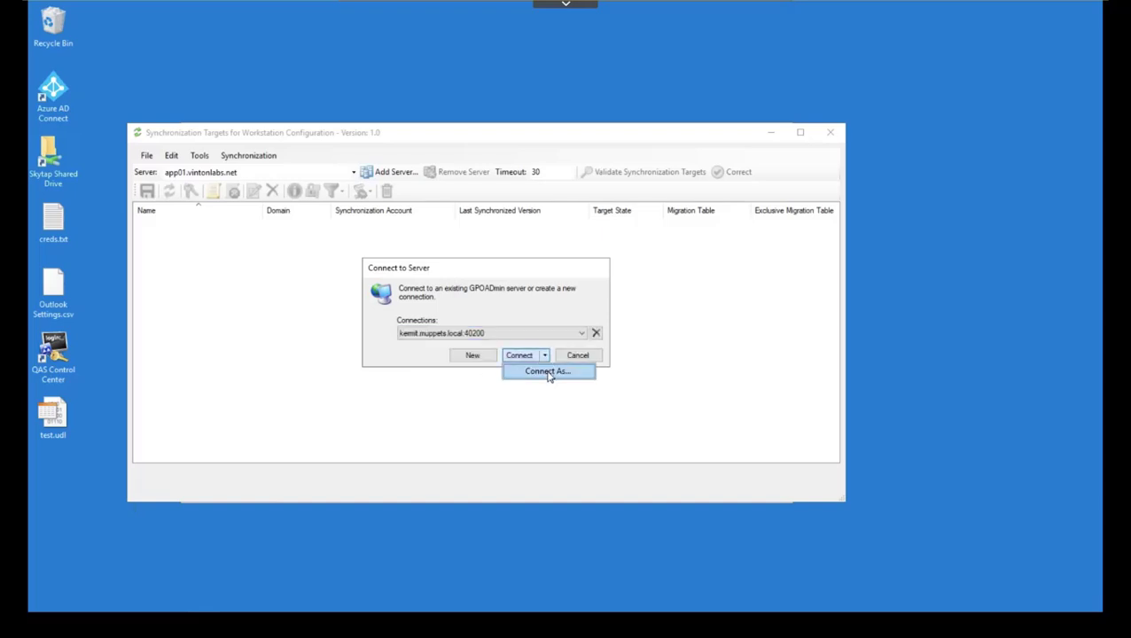
left_click(549, 372)
type("m")
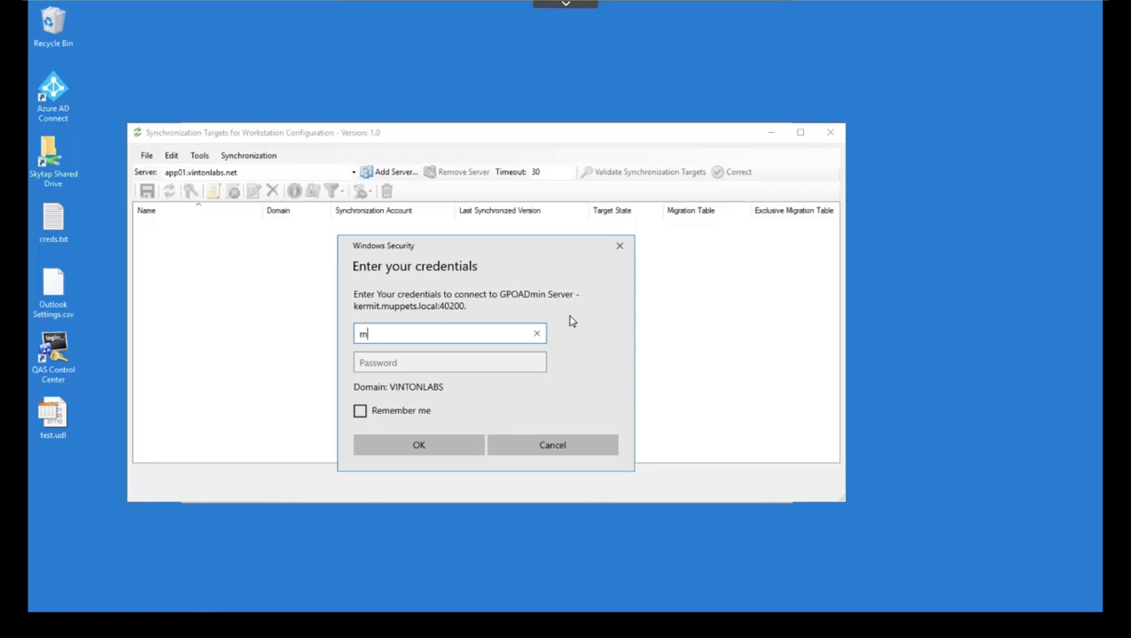
type("uppets\\administrator")
key("Tab")
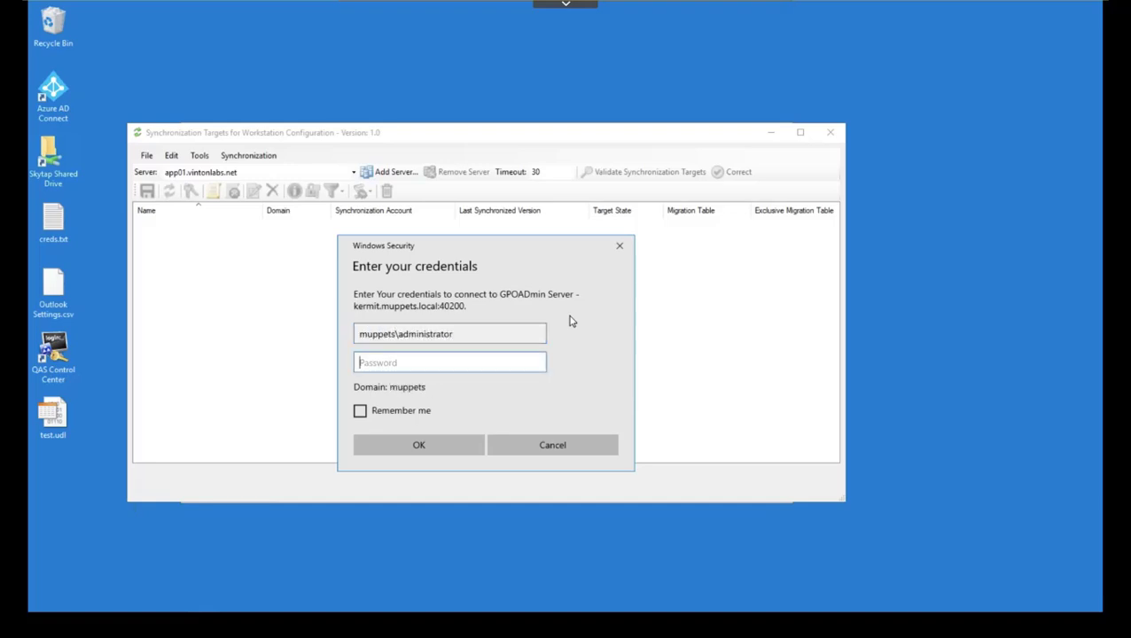
type("Pa")
left_click(415, 445)
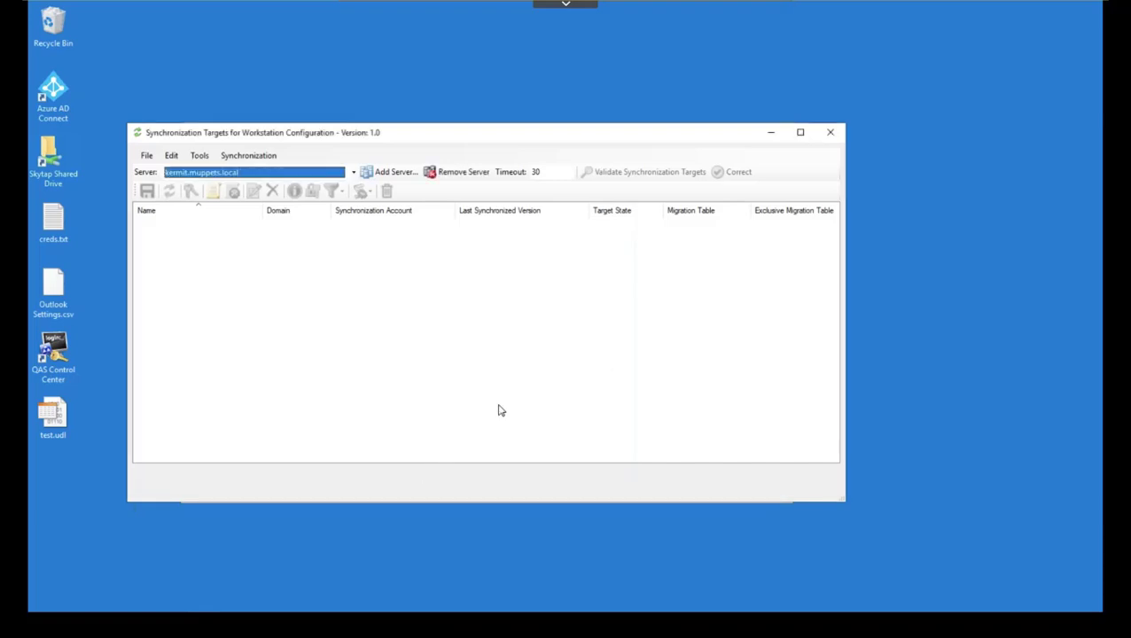
left_click(353, 176)
Step: Add muppets.local's Workstation Configuration as a synchronization target on kermit.muppets.local
left_click(346, 194)
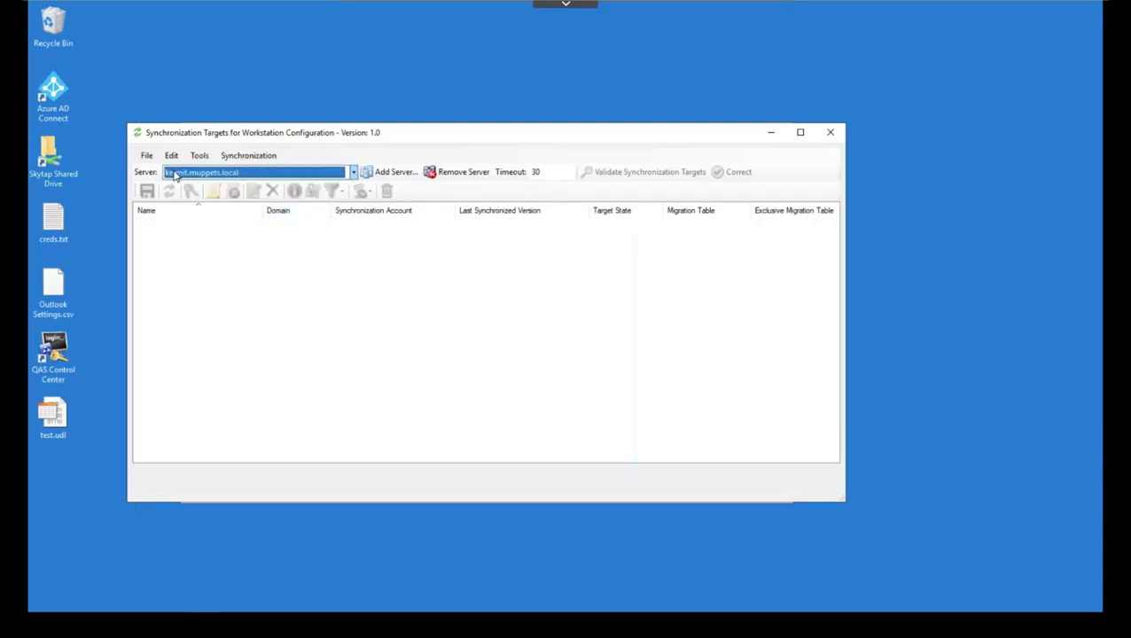
right_click(192, 226)
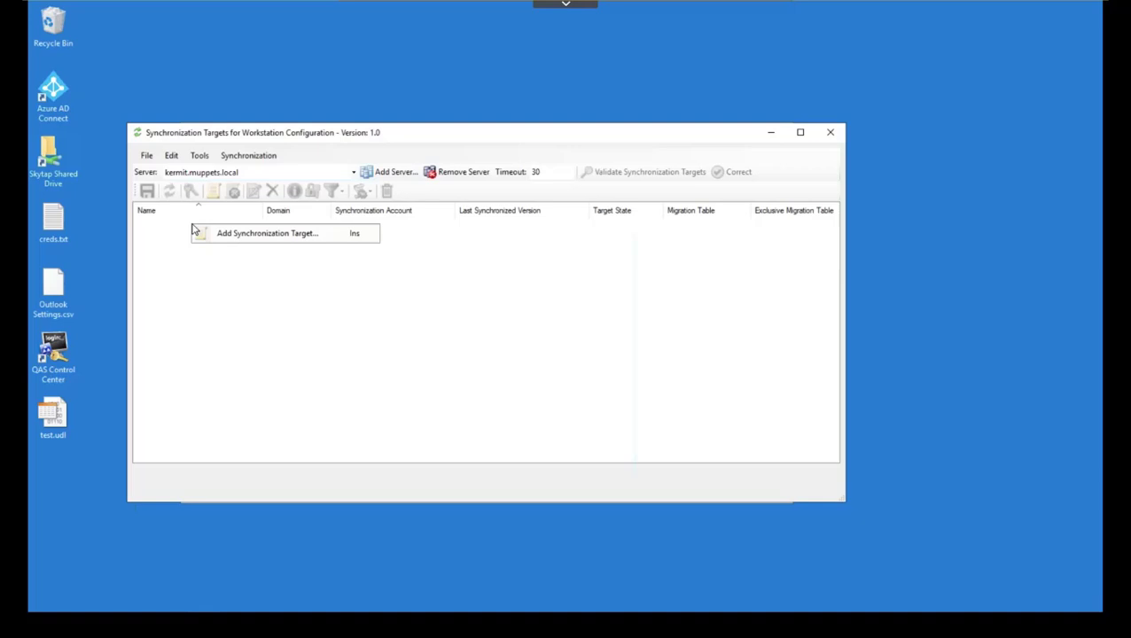
left_click(256, 236)
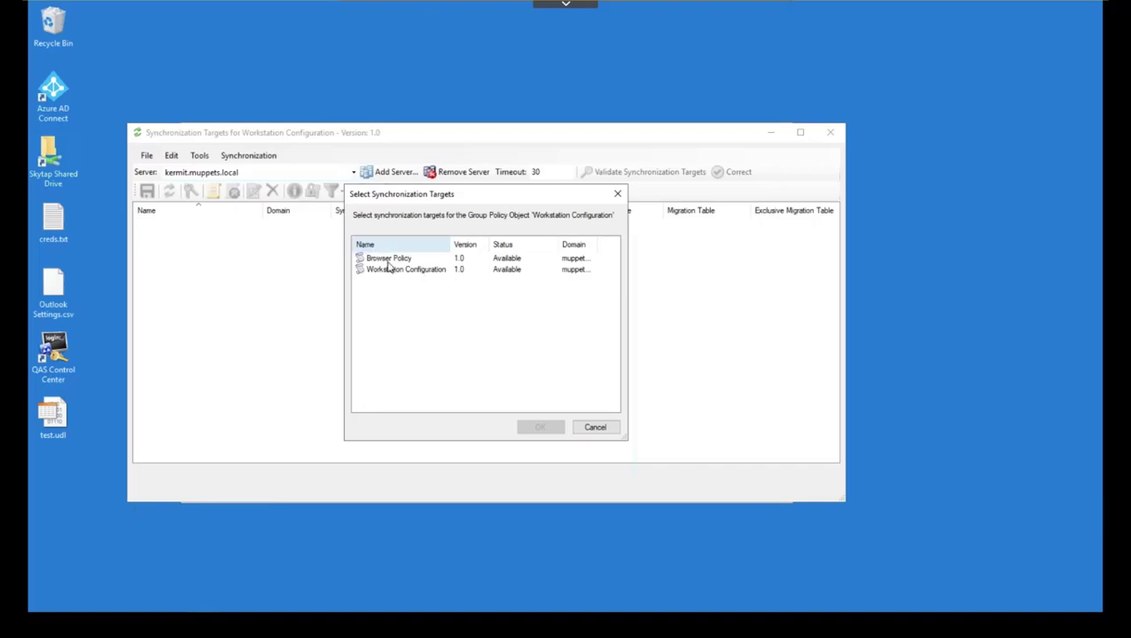
left_click(399, 275)
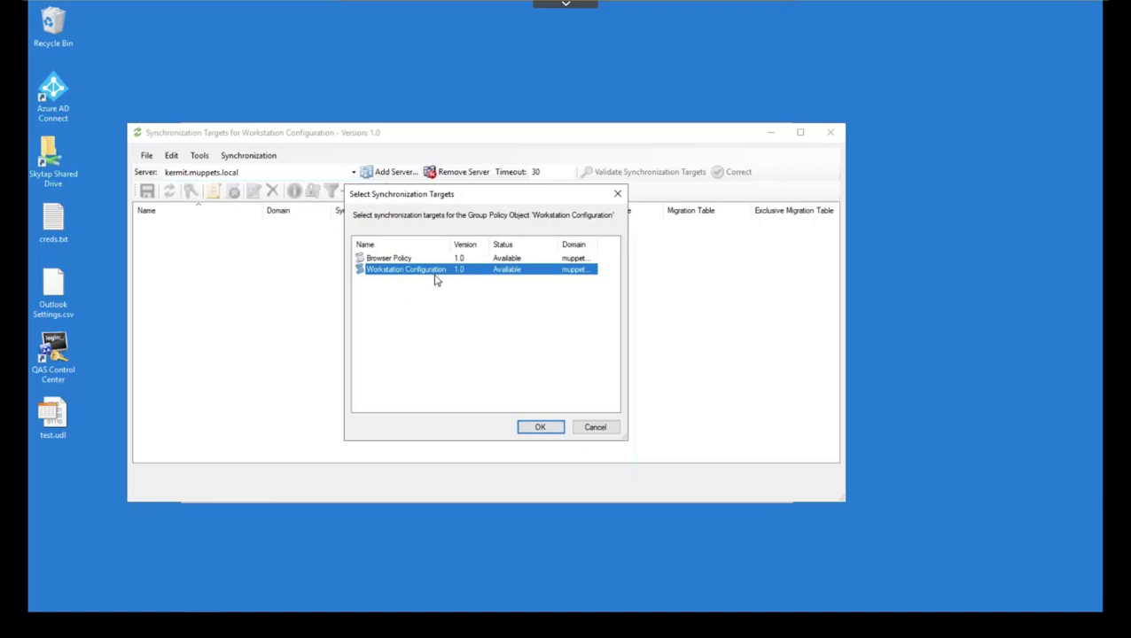
left_click(539, 429)
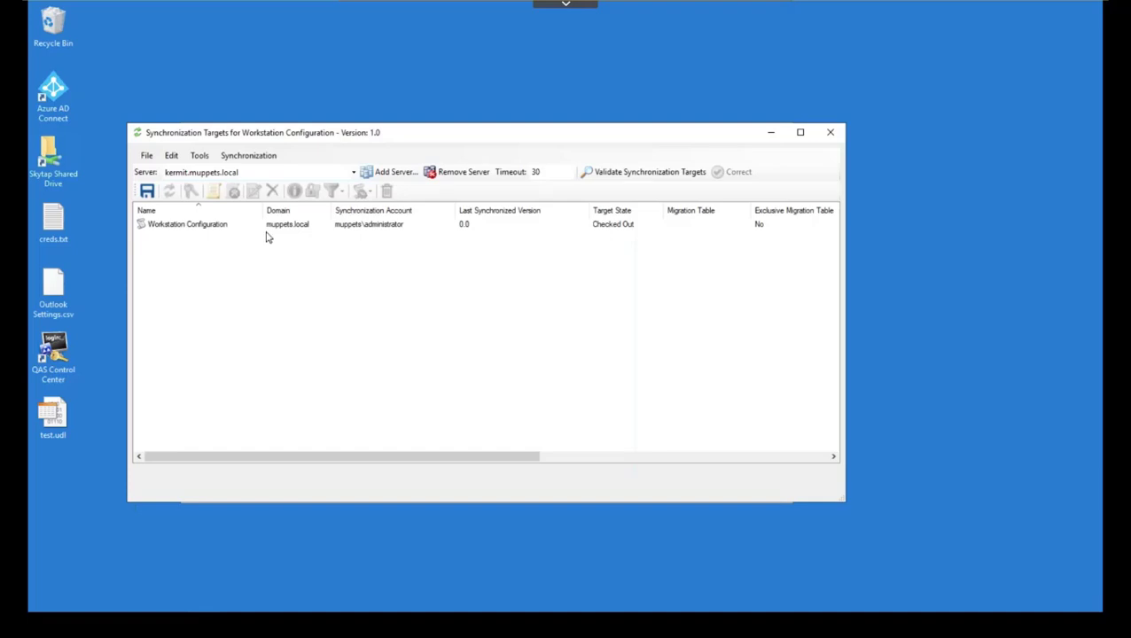
Step: Change the Workstation Configuration target state from Checked Out to Available
right_click(219, 227)
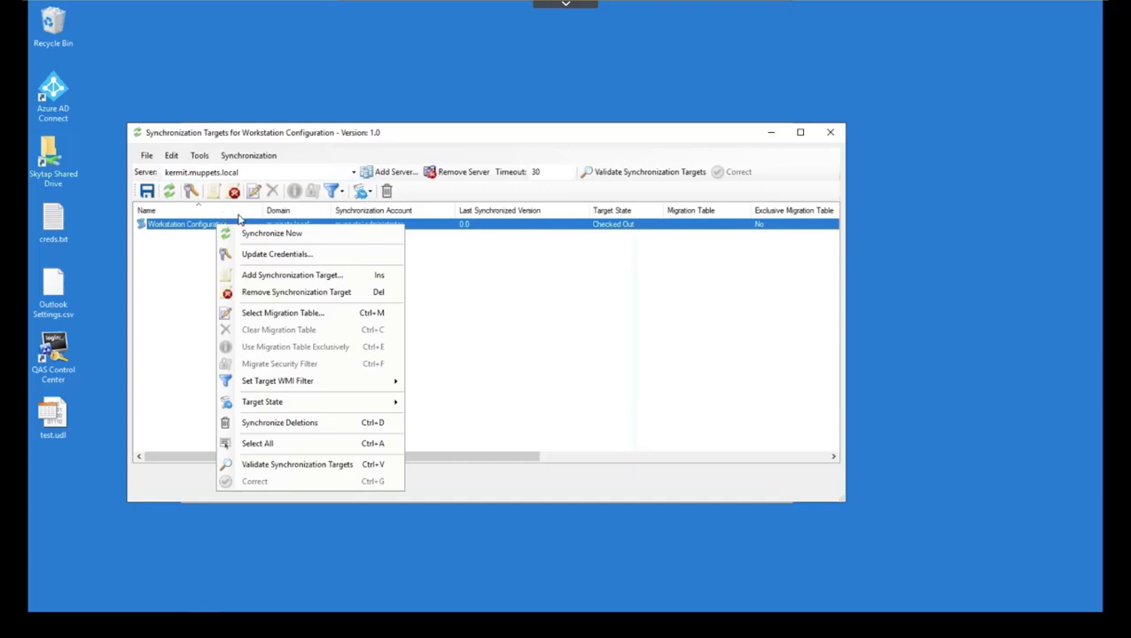
mouse_move(355, 404)
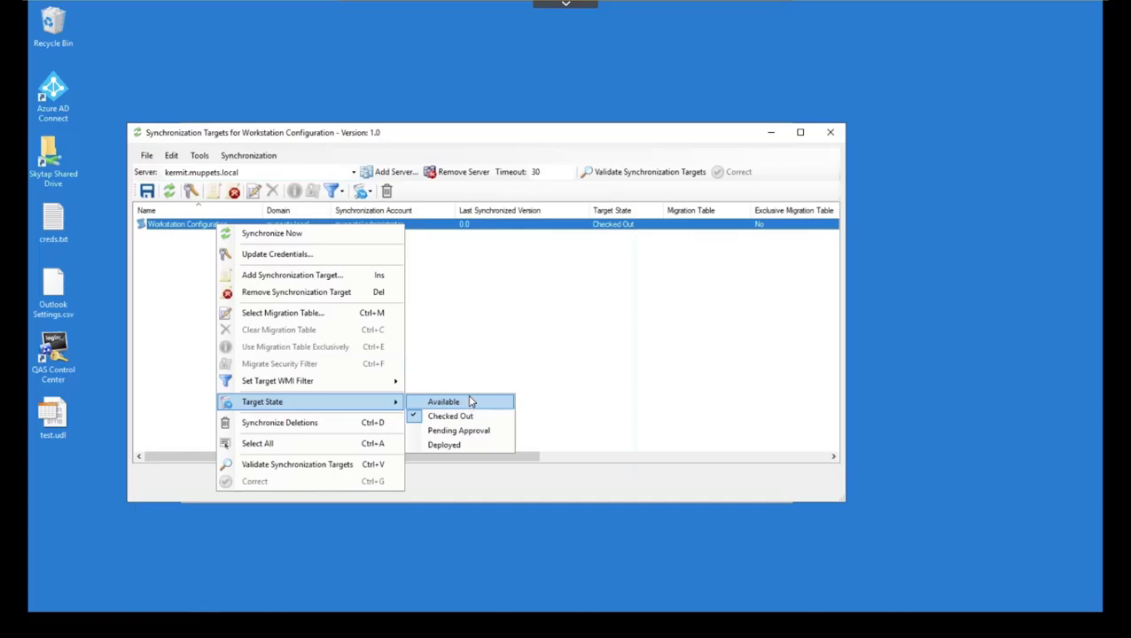
left_click(471, 400)
left_click(450, 403)
Step: Look at the target's Set Target WMI Filter option and dismiss it without changes
right_click(347, 229)
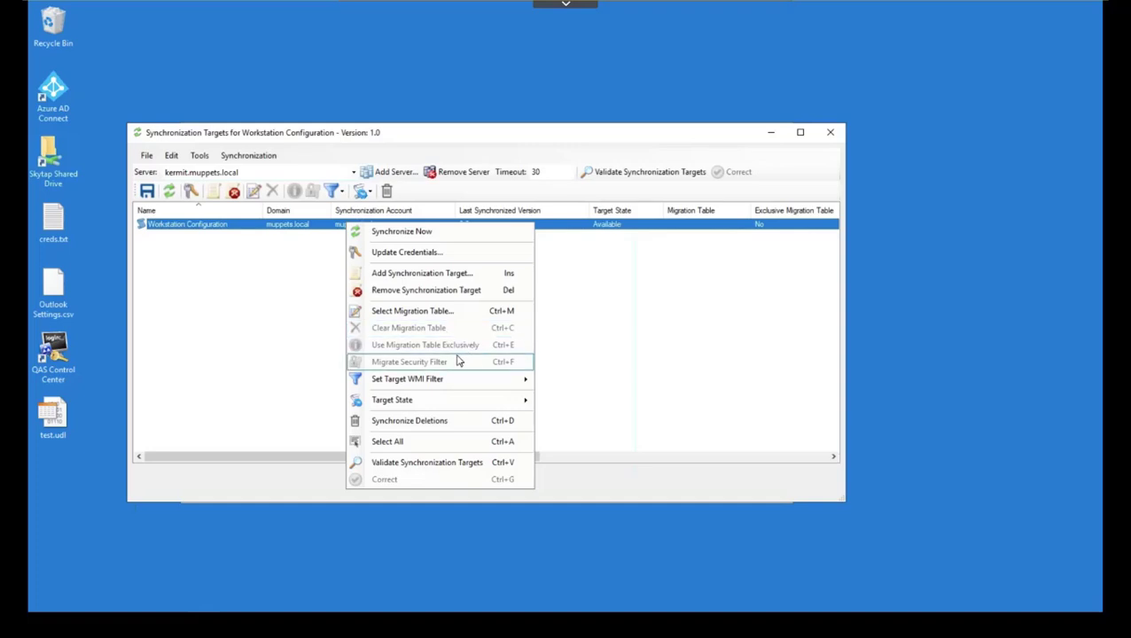
mouse_move(459, 384)
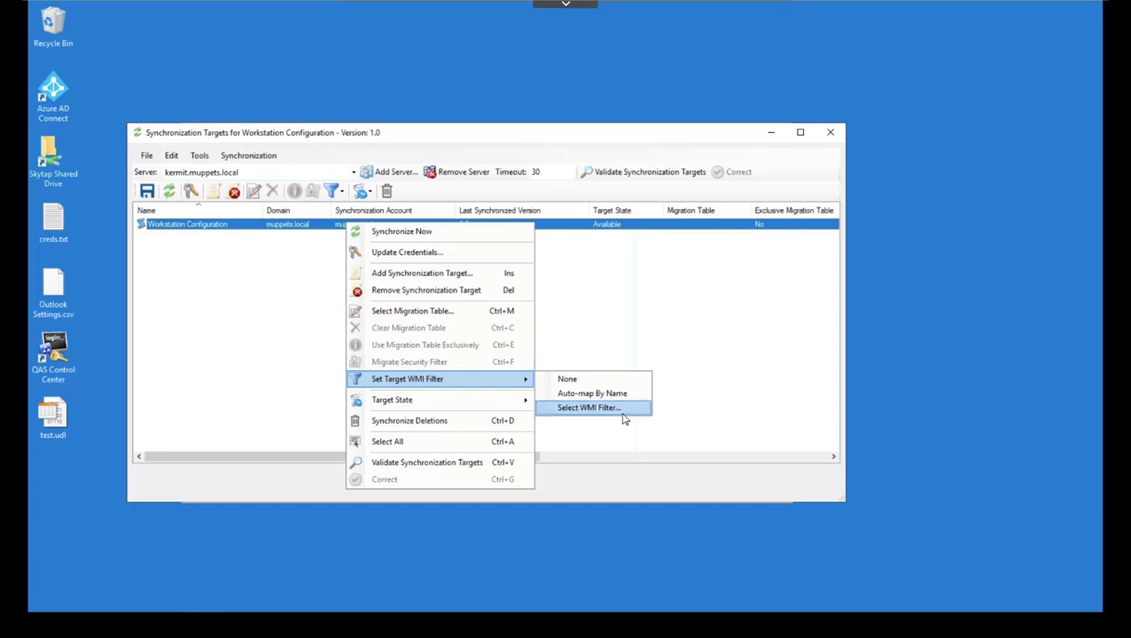
left_click(267, 316)
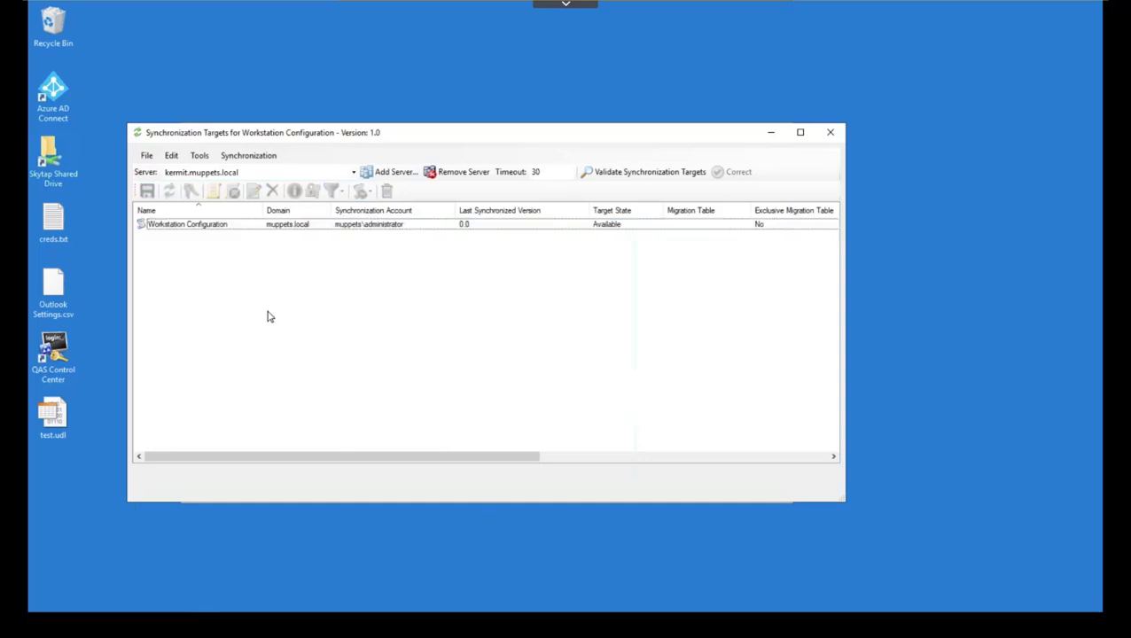
Step: Save the synchronization target changes and exit the Synchronization Targets window
left_click(146, 156)
left_click(160, 174)
left_click(151, 157)
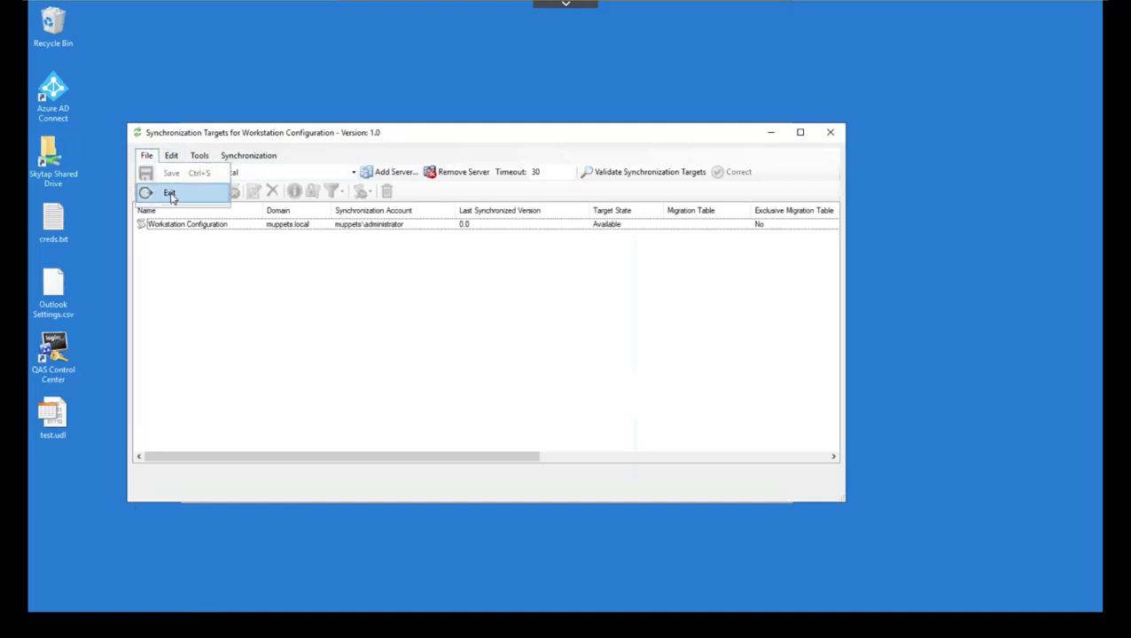
left_click(170, 195)
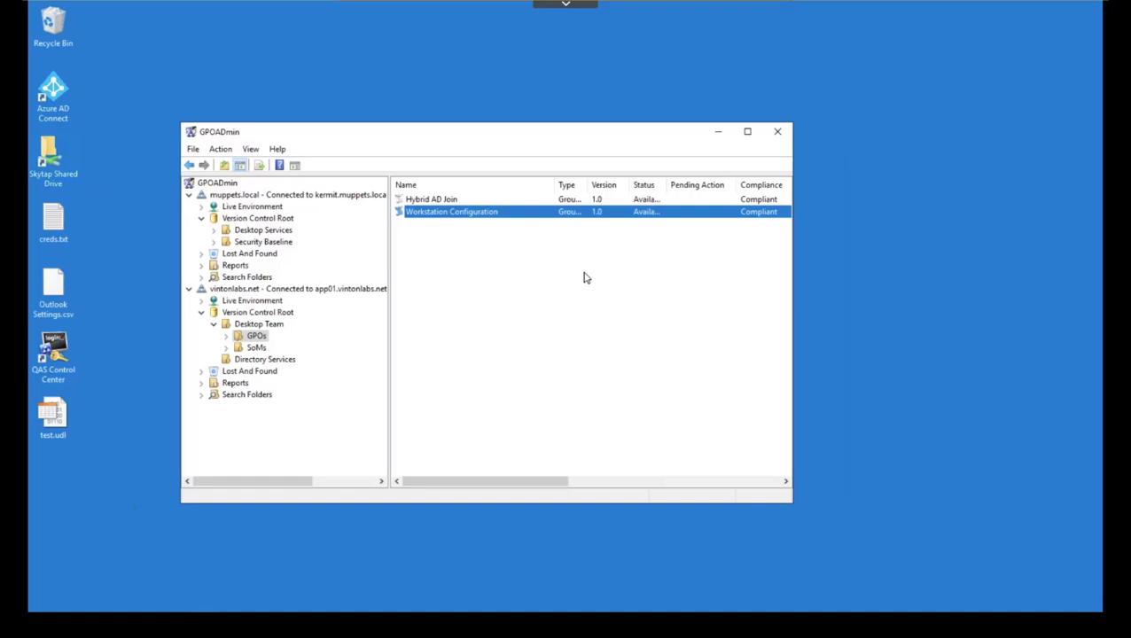
Step: Check out Workstation Configuration with comment 'Synchronization demo' and open its settings
right_click(442, 218)
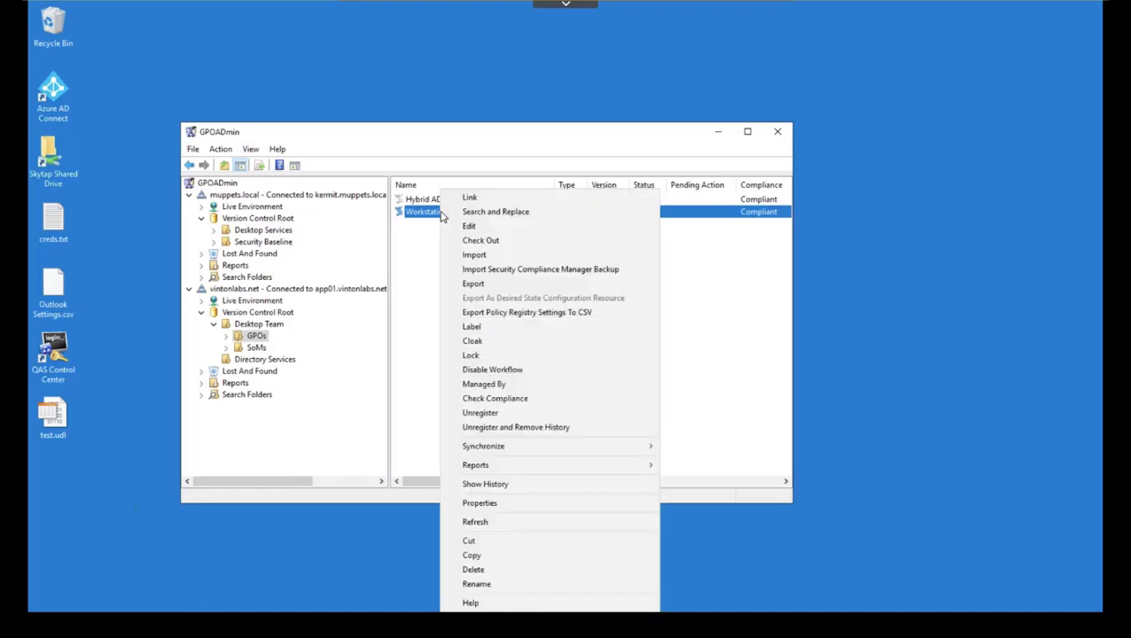
left_click(470, 227)
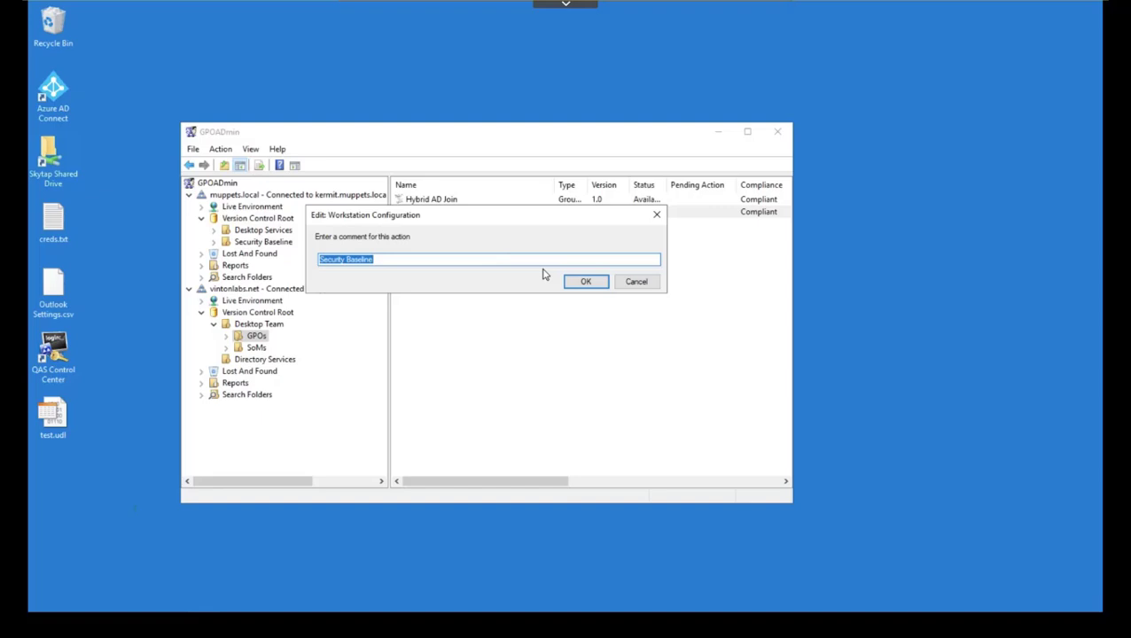
type("Synchronization demo")
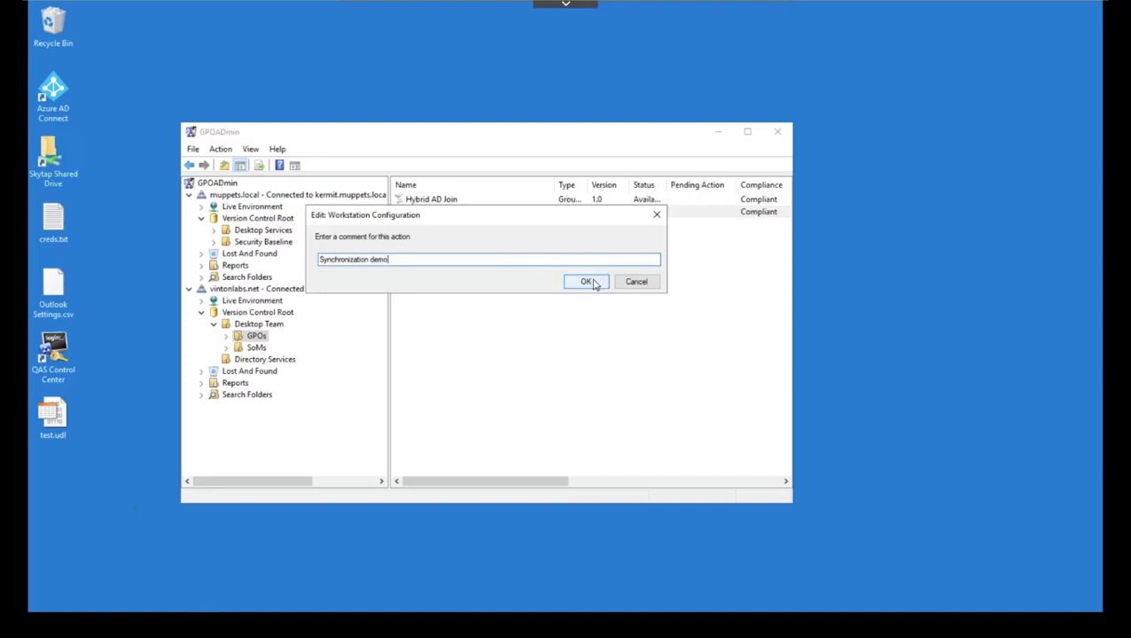
left_click(589, 282)
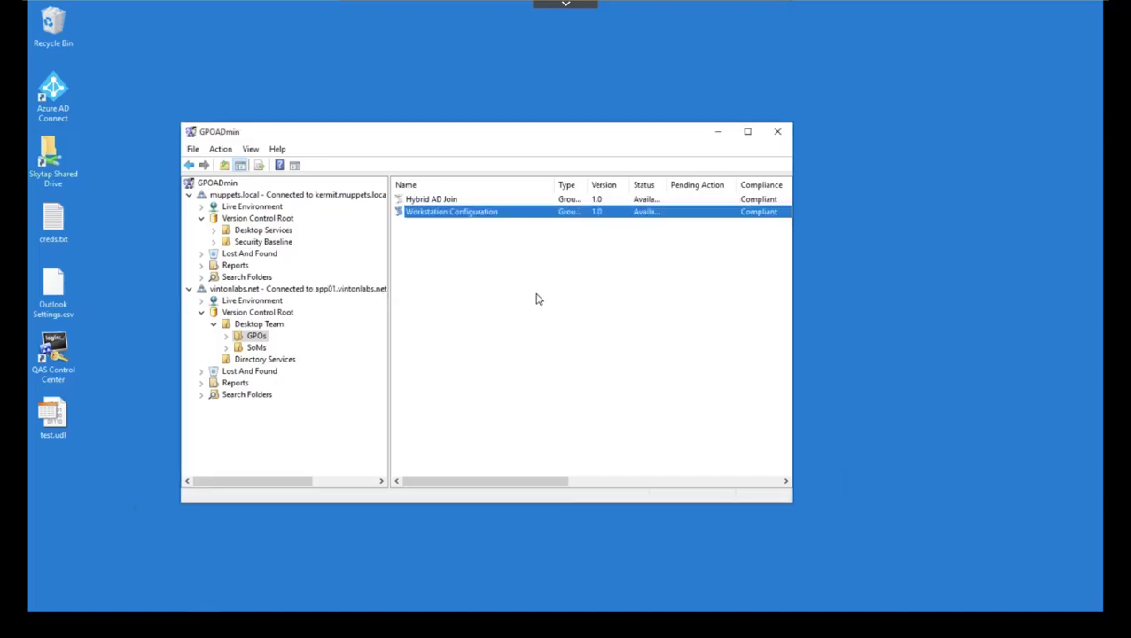
key("alt+Return")
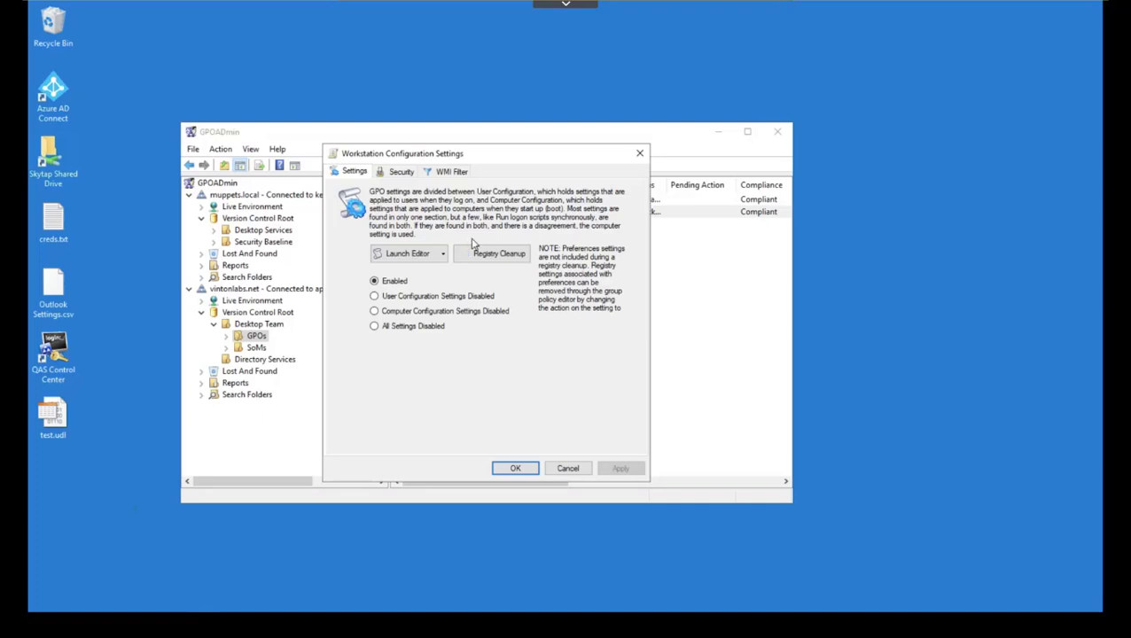
Step: Disable 'Access data sources across domains' under Administrative Templates > All Settings, then close the editor
left_click(419, 254)
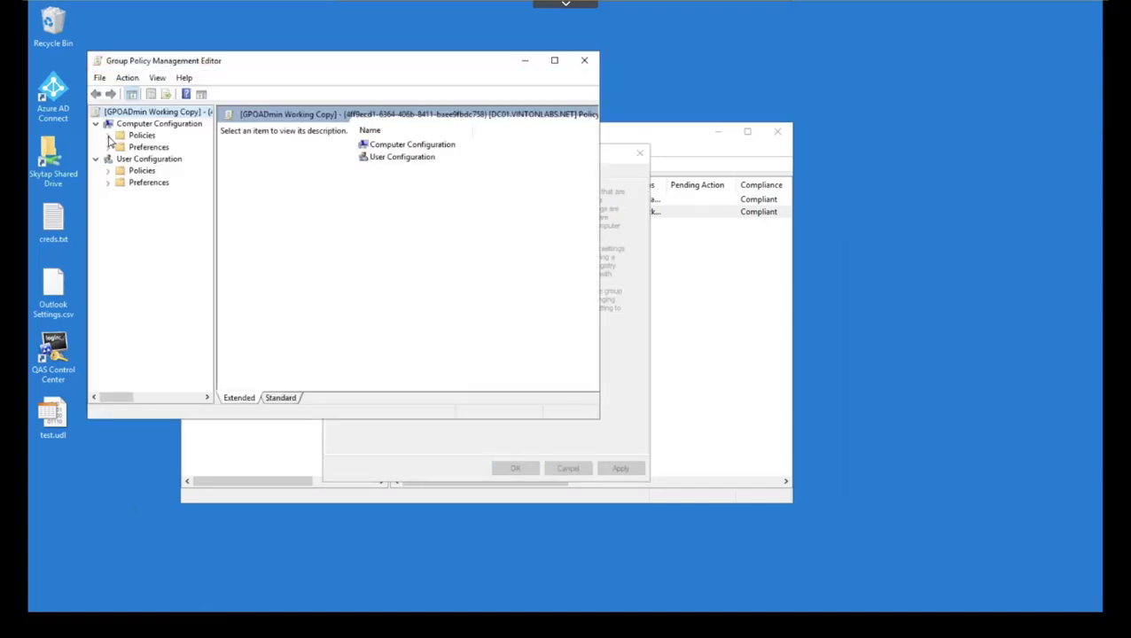
left_click(107, 135)
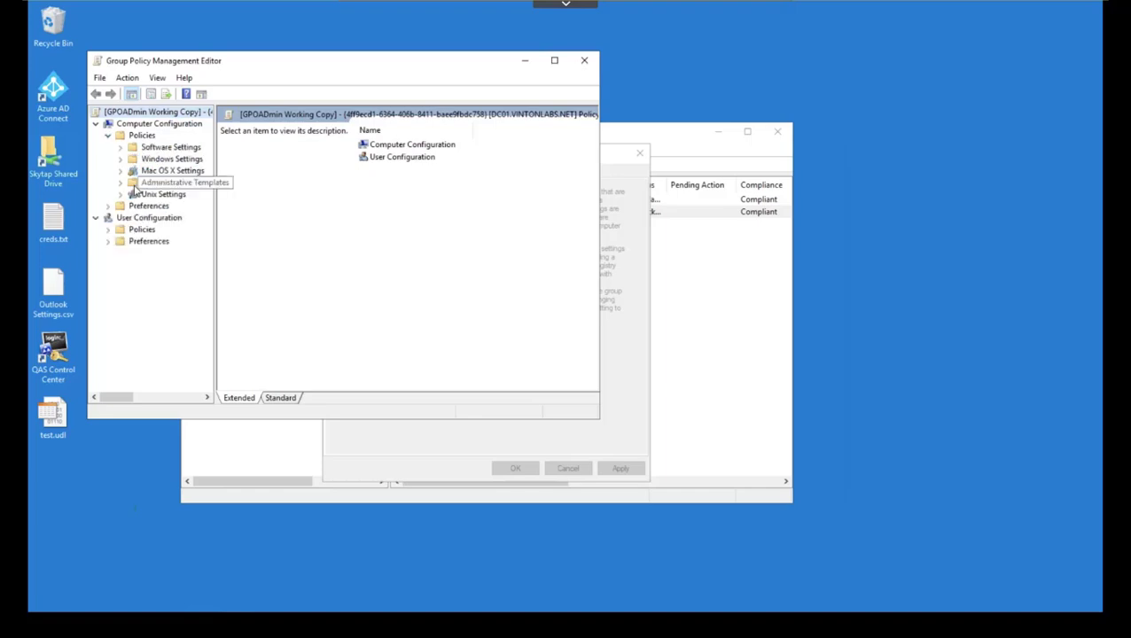
left_click(121, 182)
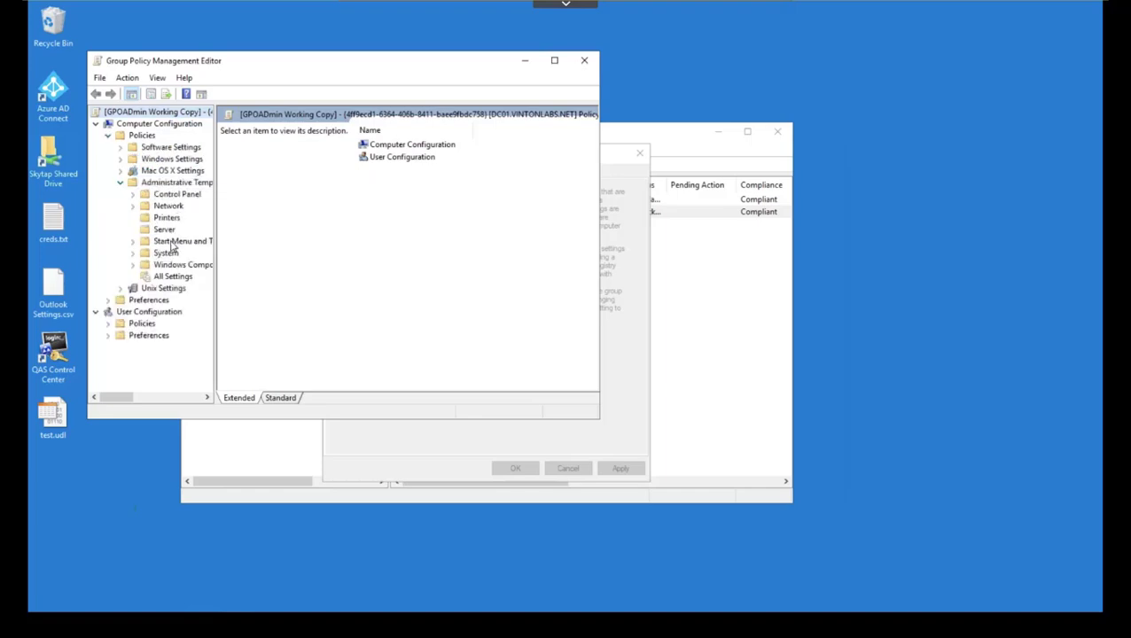
left_click(173, 276)
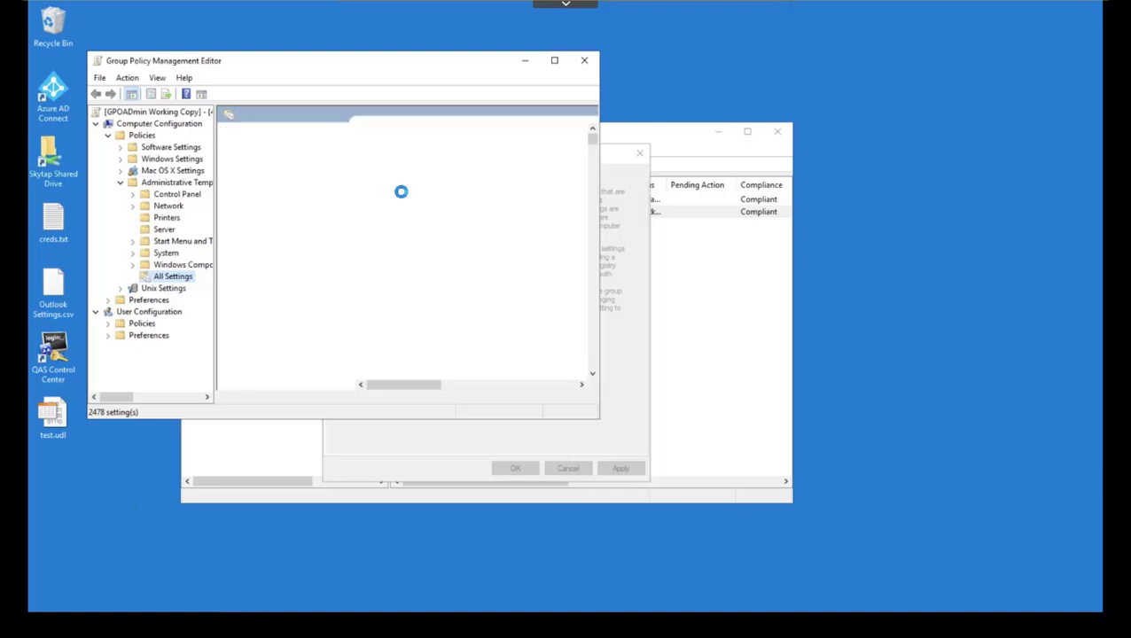
left_click(410, 195)
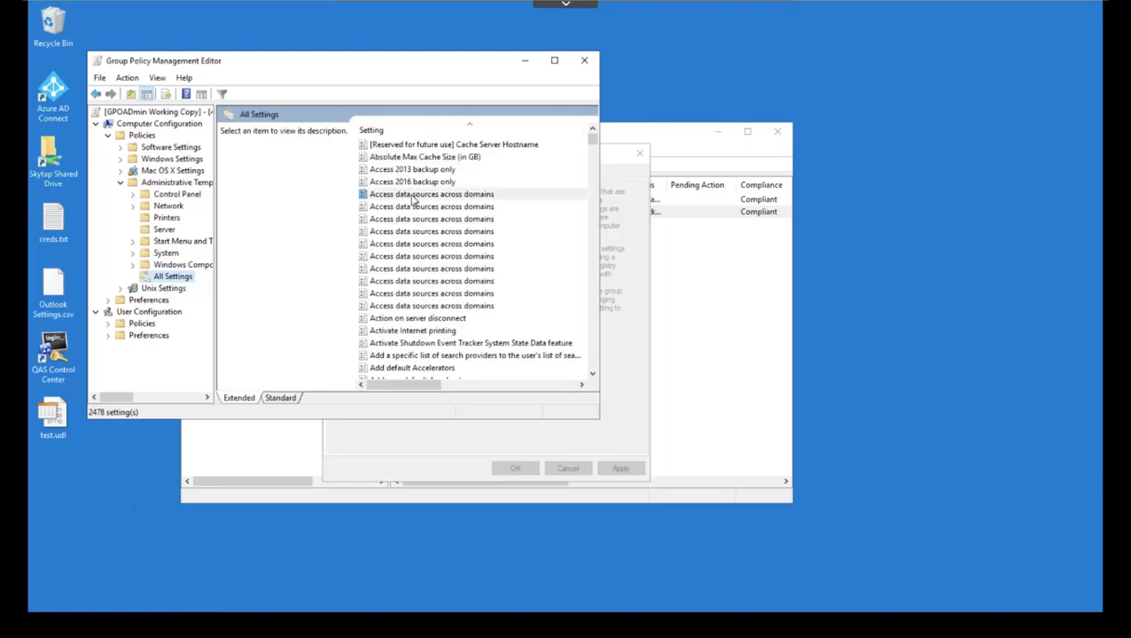
double_click(408, 195)
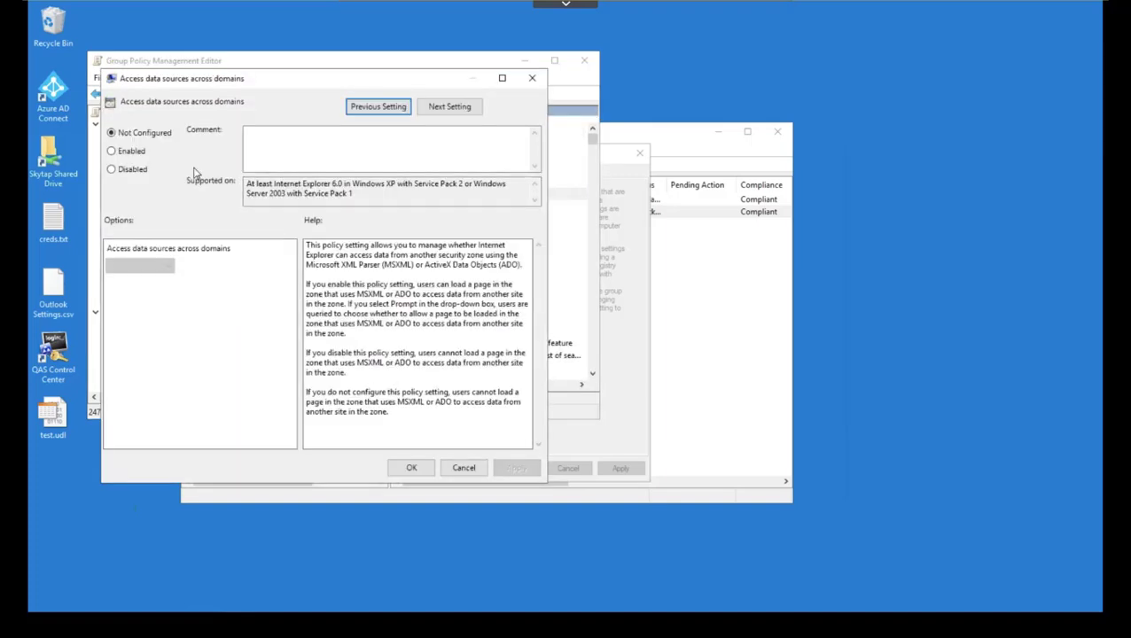
left_click(128, 169)
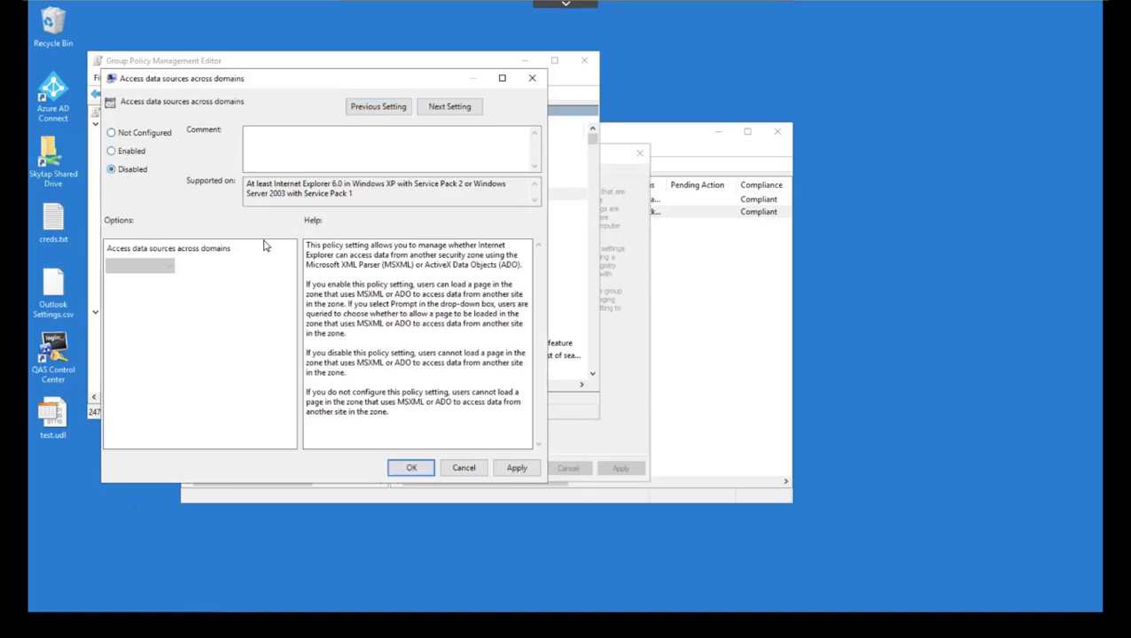
left_click(408, 467)
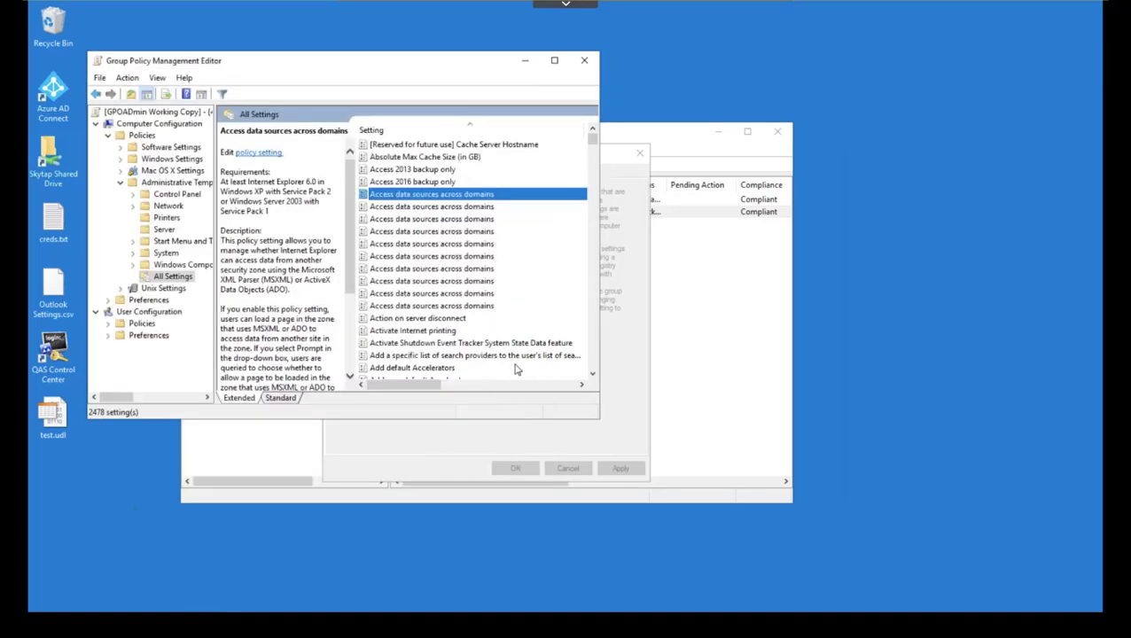
left_click(584, 61)
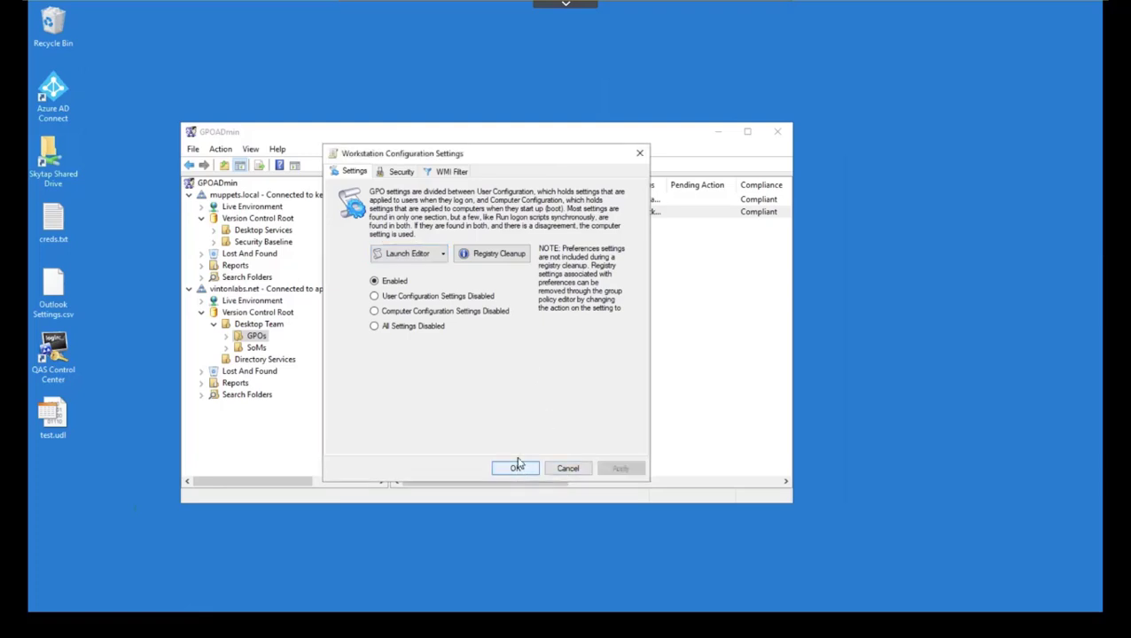
Step: Close the settings and check Workstation Configuration back in, bringing it to version 1.1
left_click(516, 469)
right_click(457, 215)
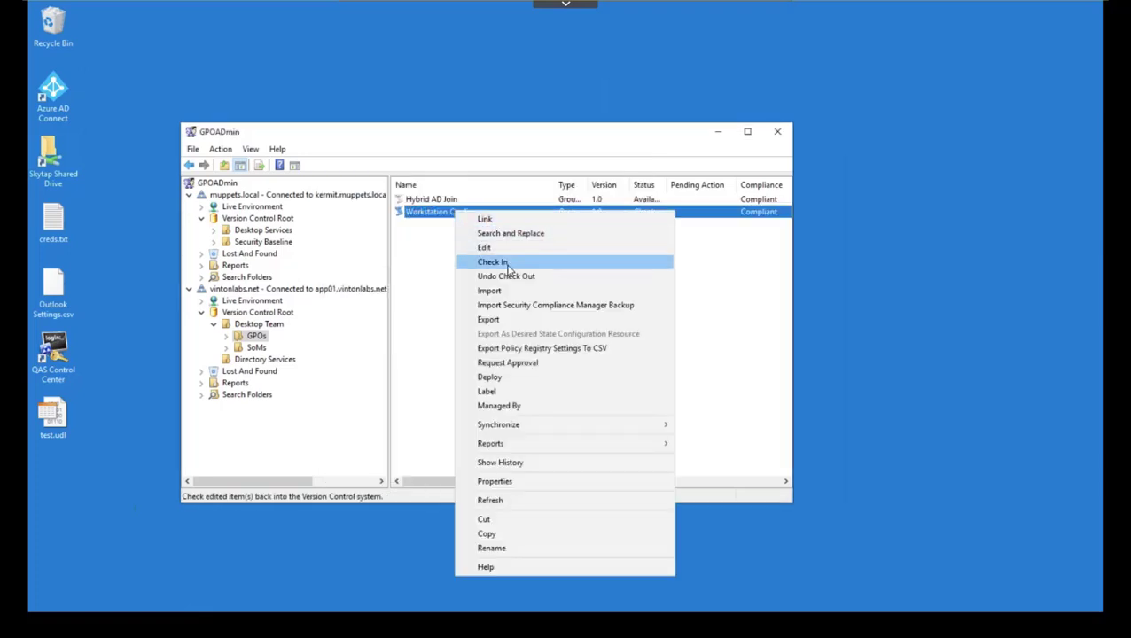
left_click(493, 262)
left_click(589, 282)
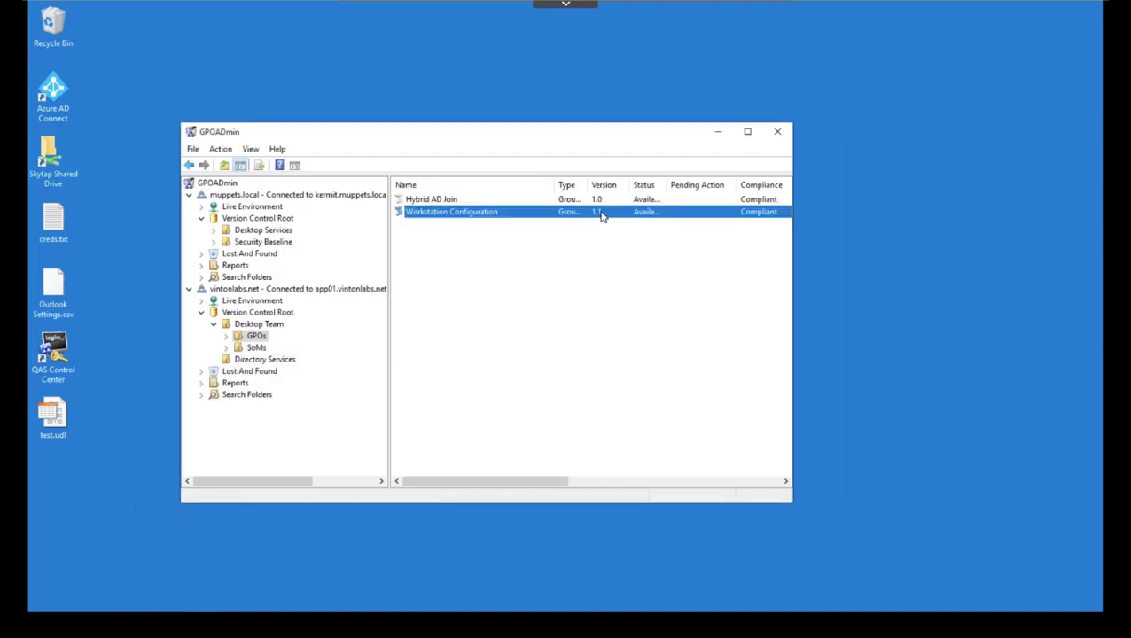
Step: Deploy Workstation Configuration immediately with the Synchronization demo comment, raising it to version 2.0
right_click(448, 215)
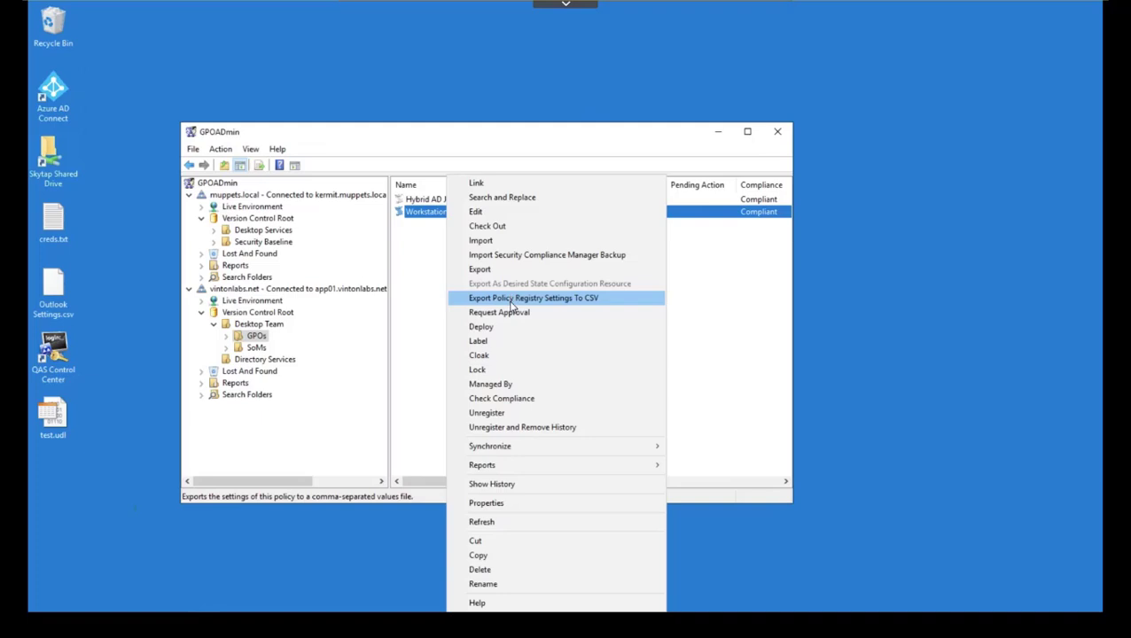
left_click(498, 328)
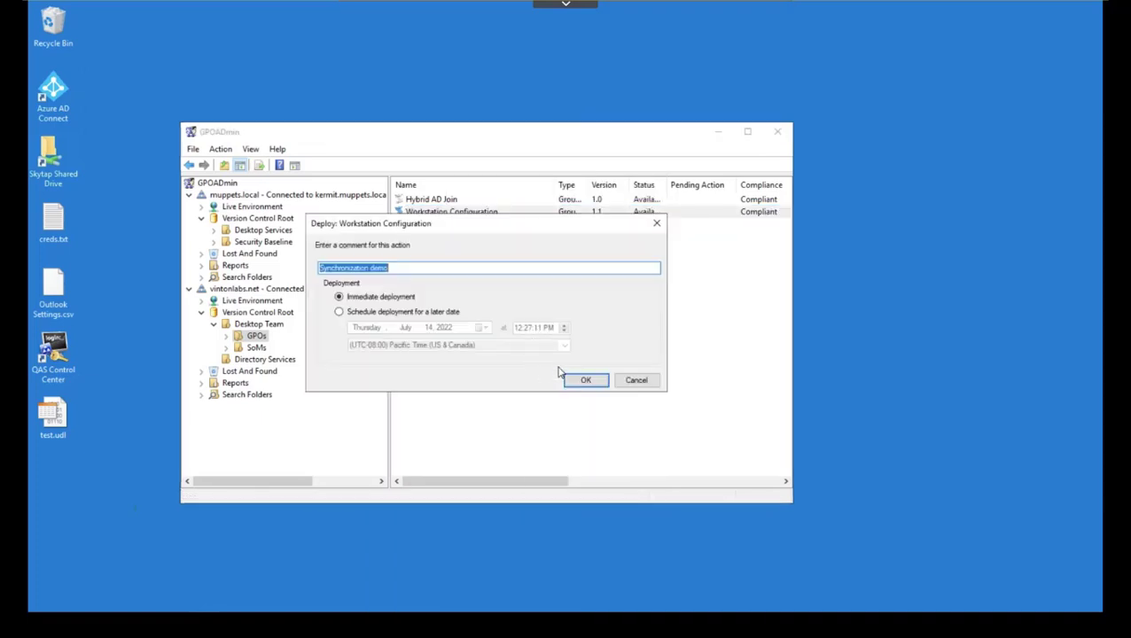
left_click(586, 382)
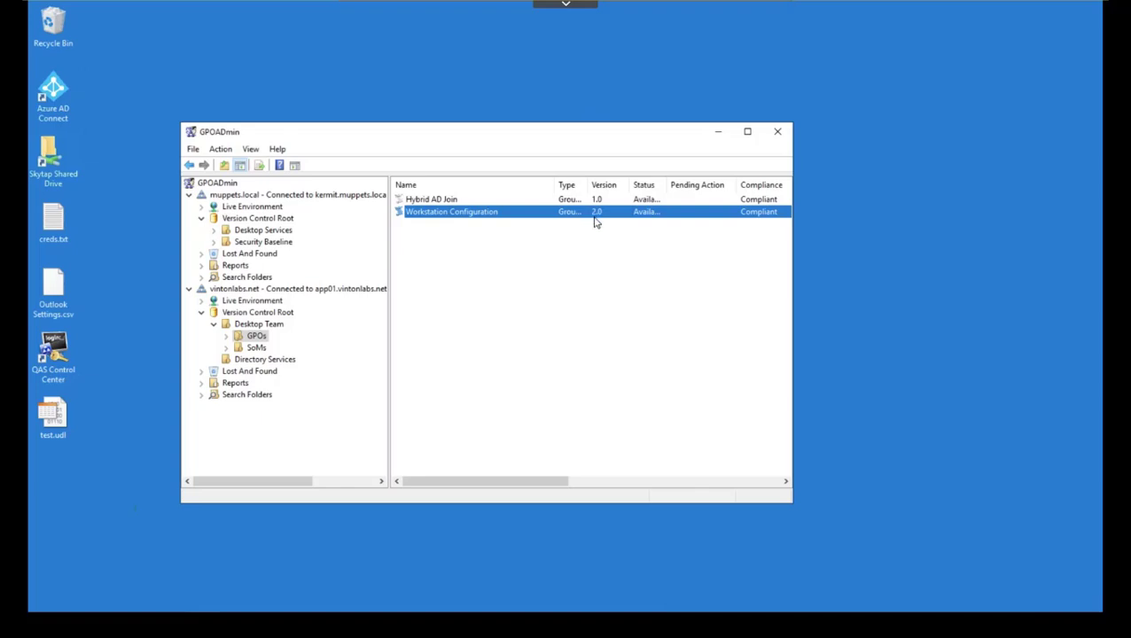
Step: Refresh muppets.local's Security Baseline list and widen the Version column to show version 1.1
left_click(241, 242)
right_click(426, 238)
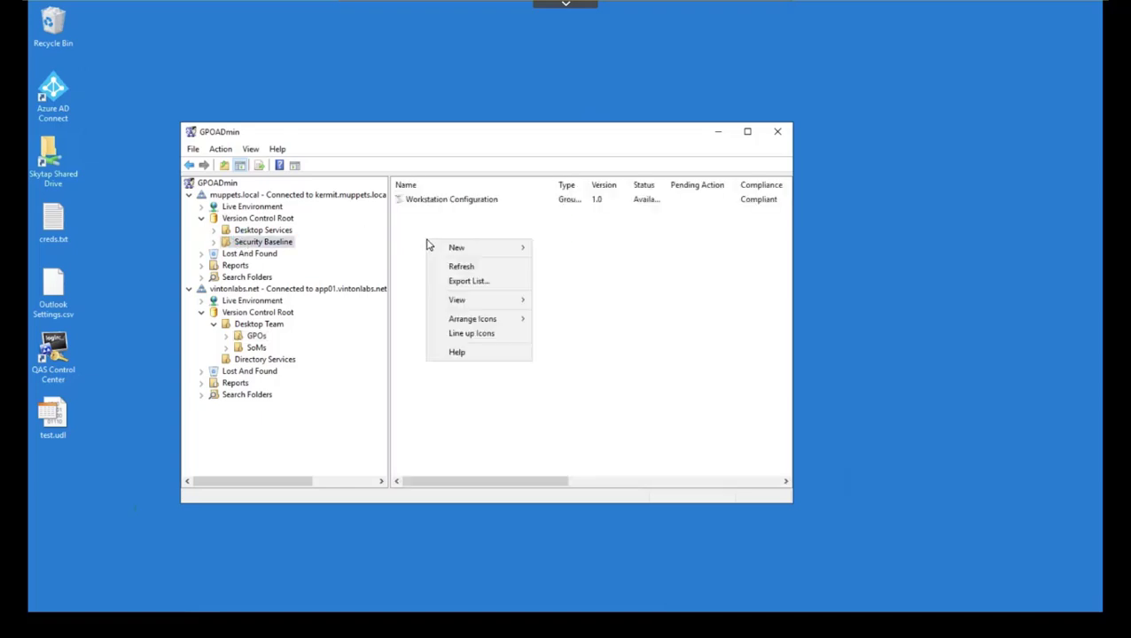
left_click(462, 267)
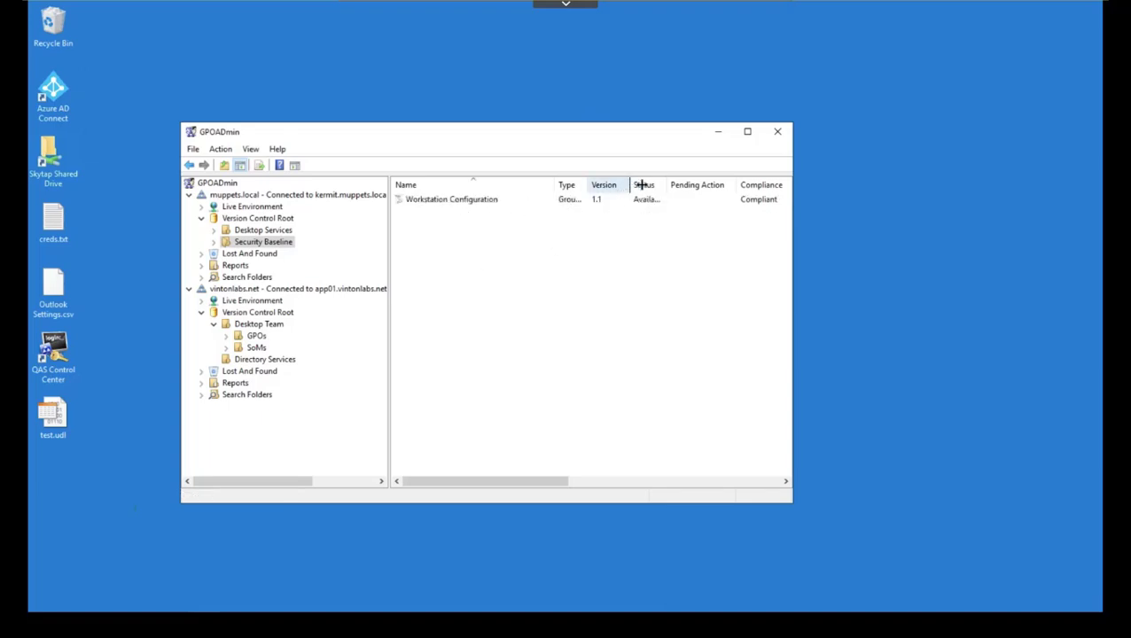
left_click_drag(631, 184, 652, 184)
Step: Dismiss the Workstation Configuration actions and open the vintonlabs.net Reports folder
right_click(433, 199)
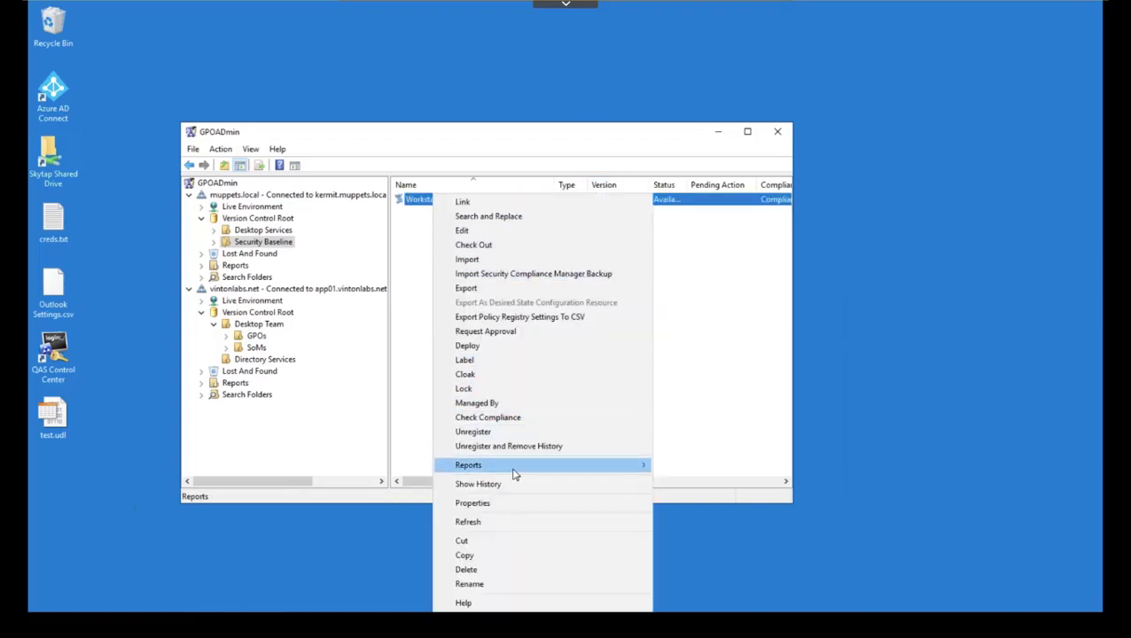
mouse_move(514, 473)
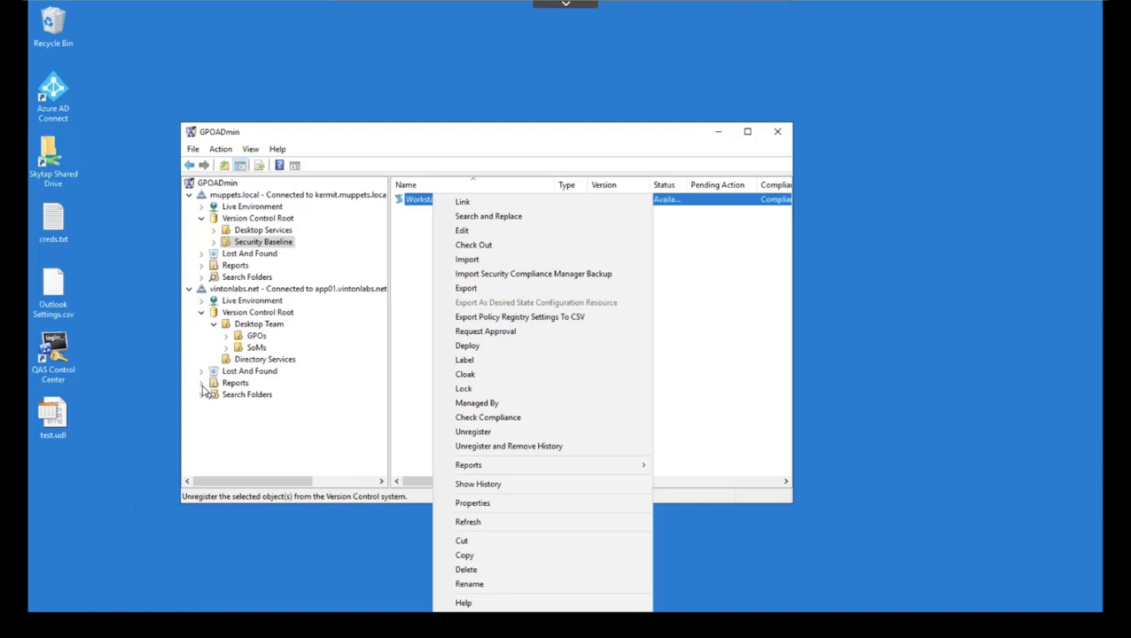
left_click(203, 391)
left_click(235, 383)
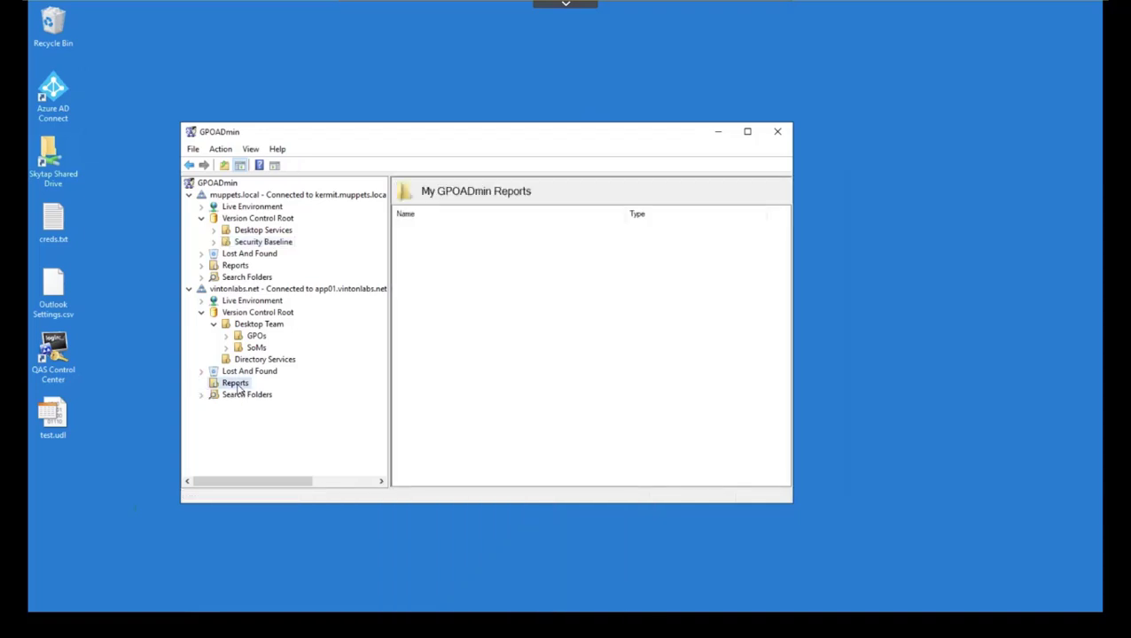
Step: Start a new Difference Report including the kermit.muppets.local service
right_click(464, 303)
mouse_move(543, 280)
left_click(662, 278)
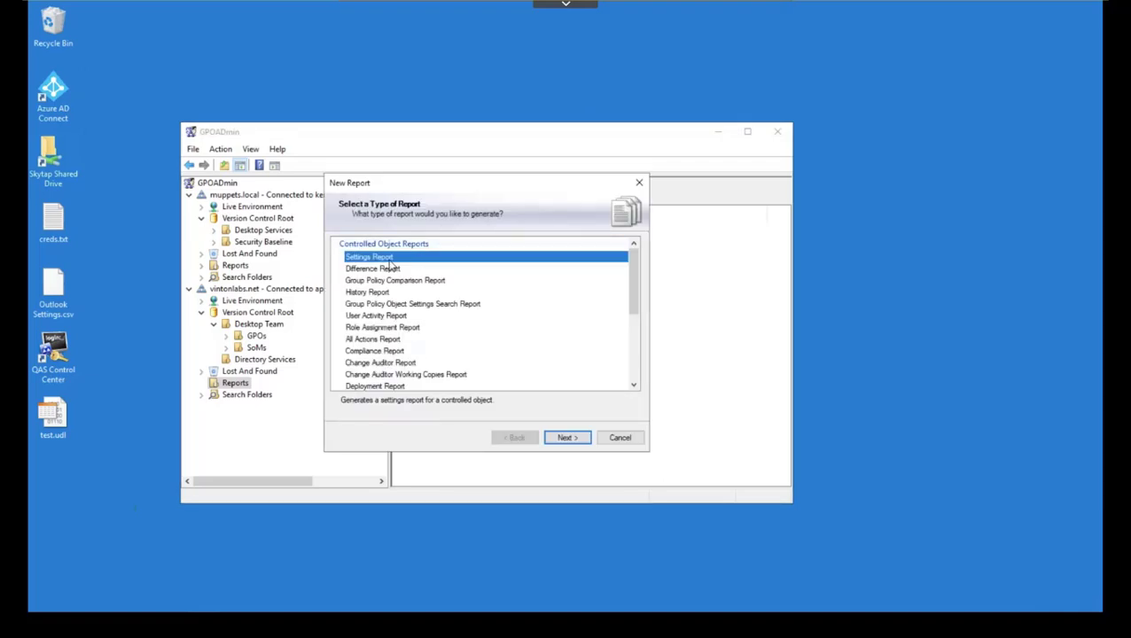
left_click(391, 269)
left_click(562, 437)
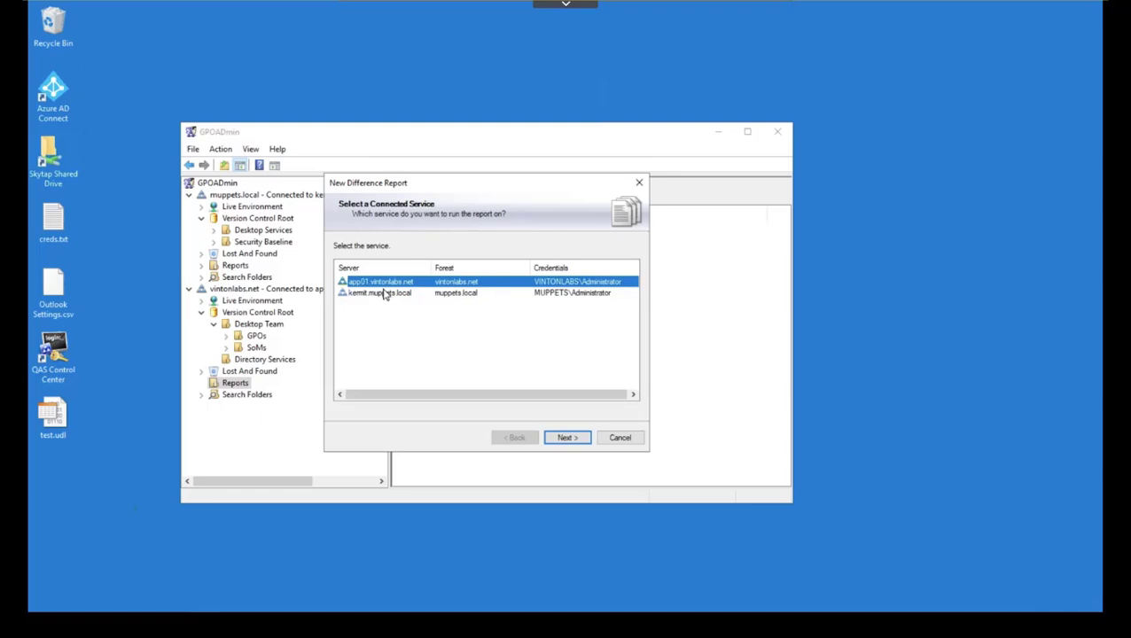
left_click(383, 294, "ctrl")
left_click(568, 440)
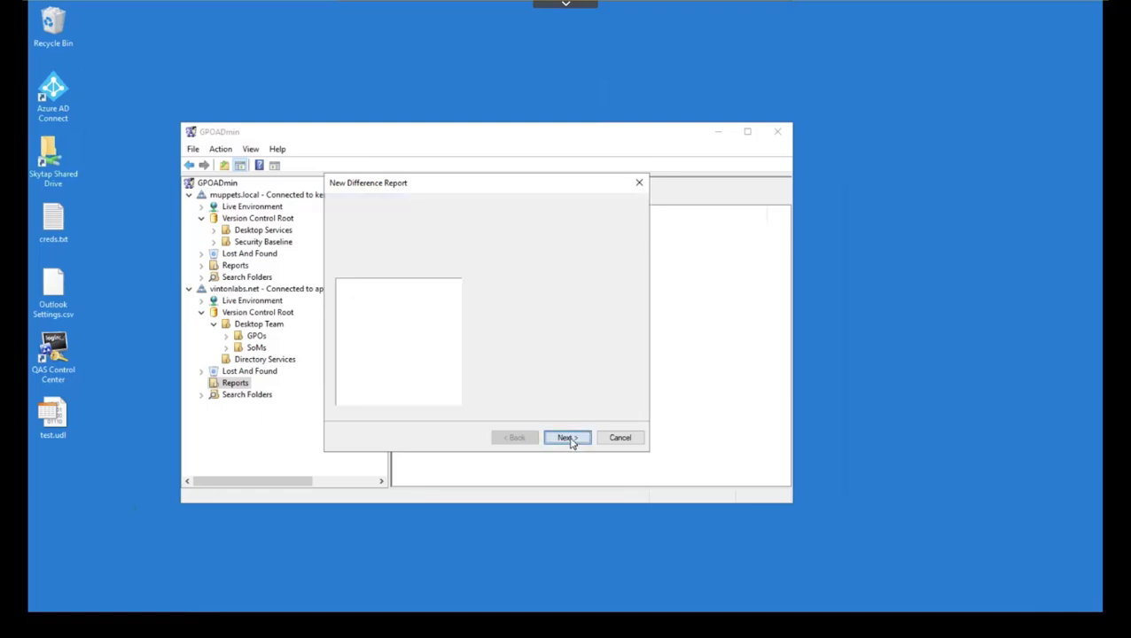
Step: Select Workstation Configuration from both vintonlabs.net Desktop Team and muppets.local Security Baseline
left_click(344, 284)
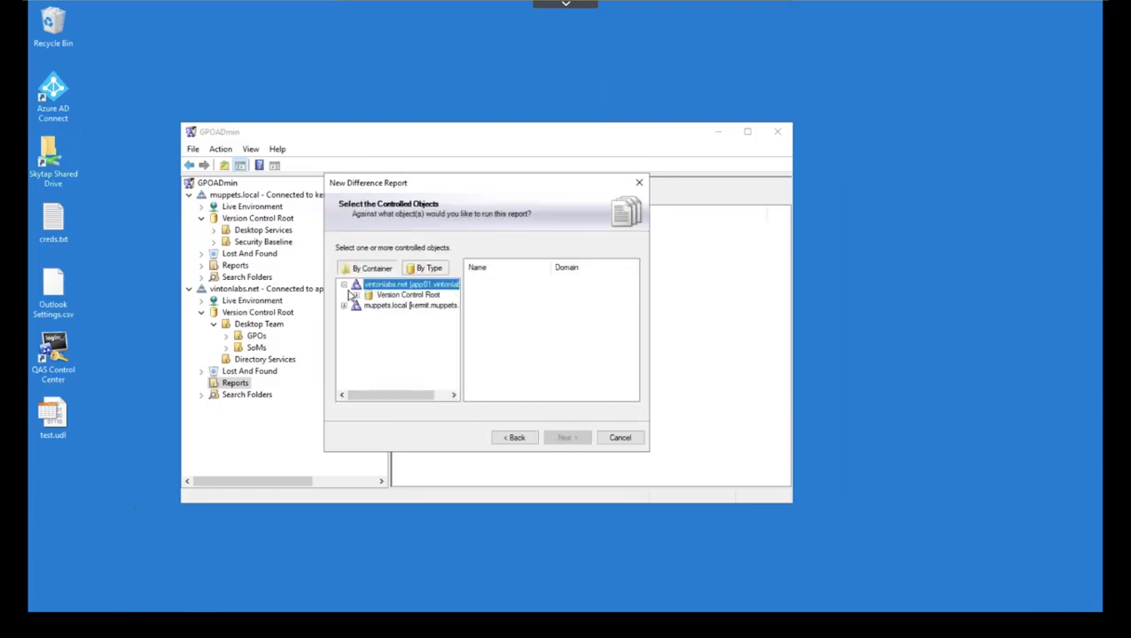
left_click(356, 295)
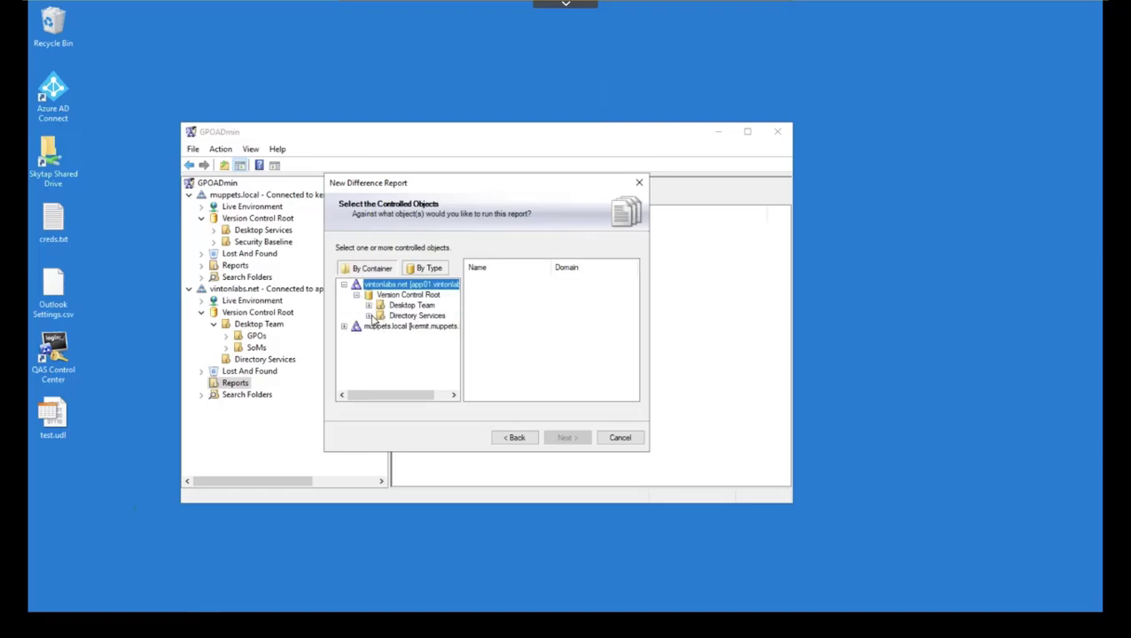
left_click(369, 305)
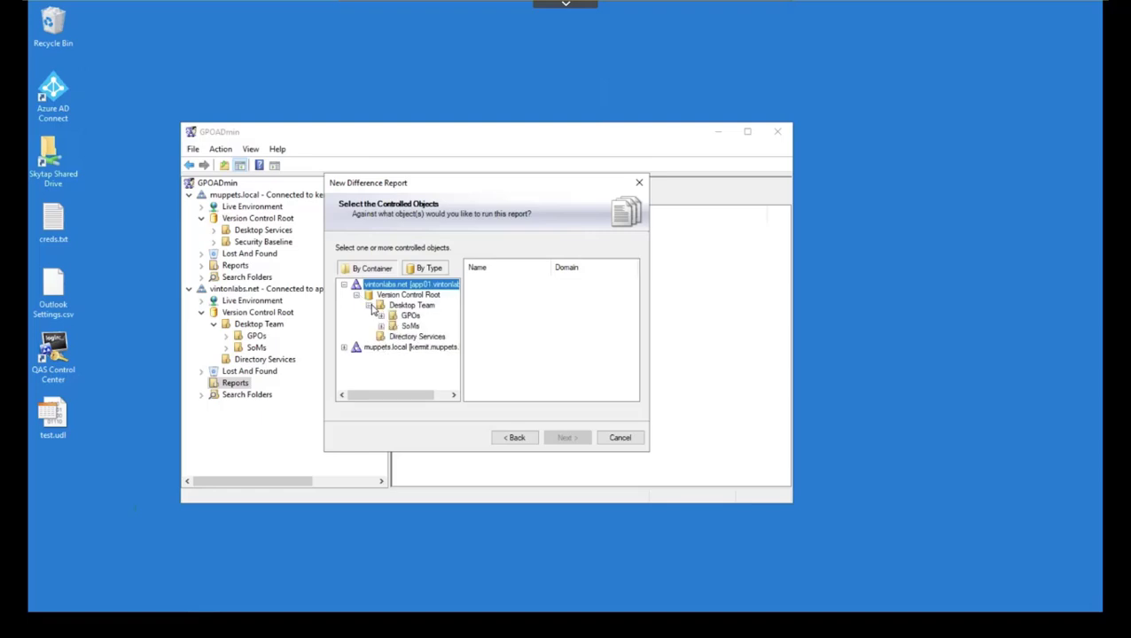
left_click(369, 305)
left_click(369, 305)
left_click(406, 315)
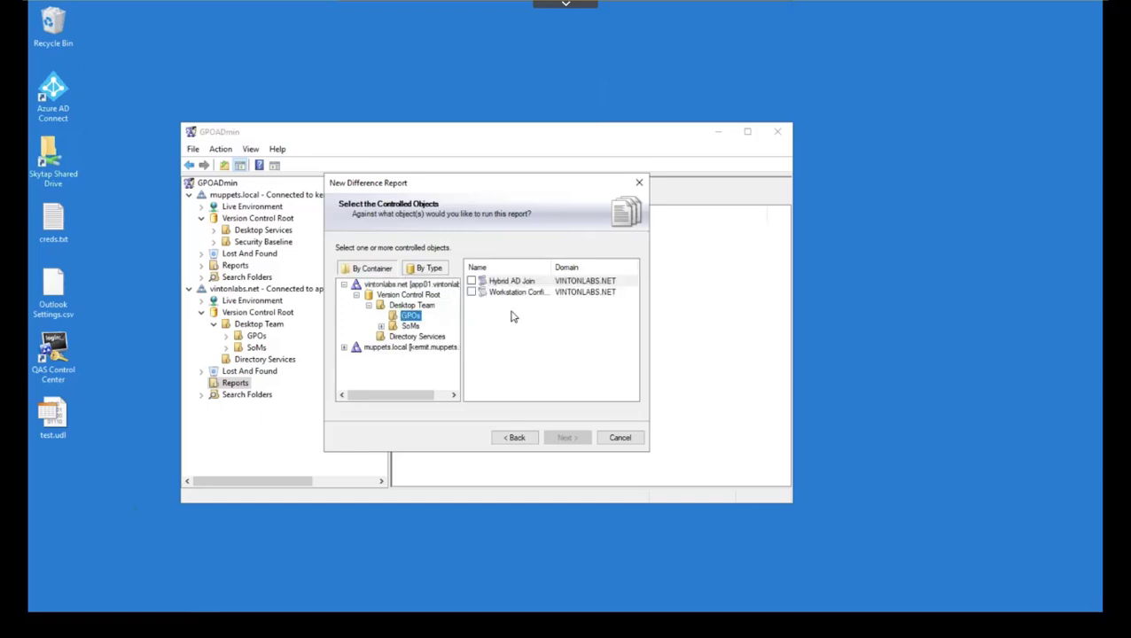
left_click(472, 293)
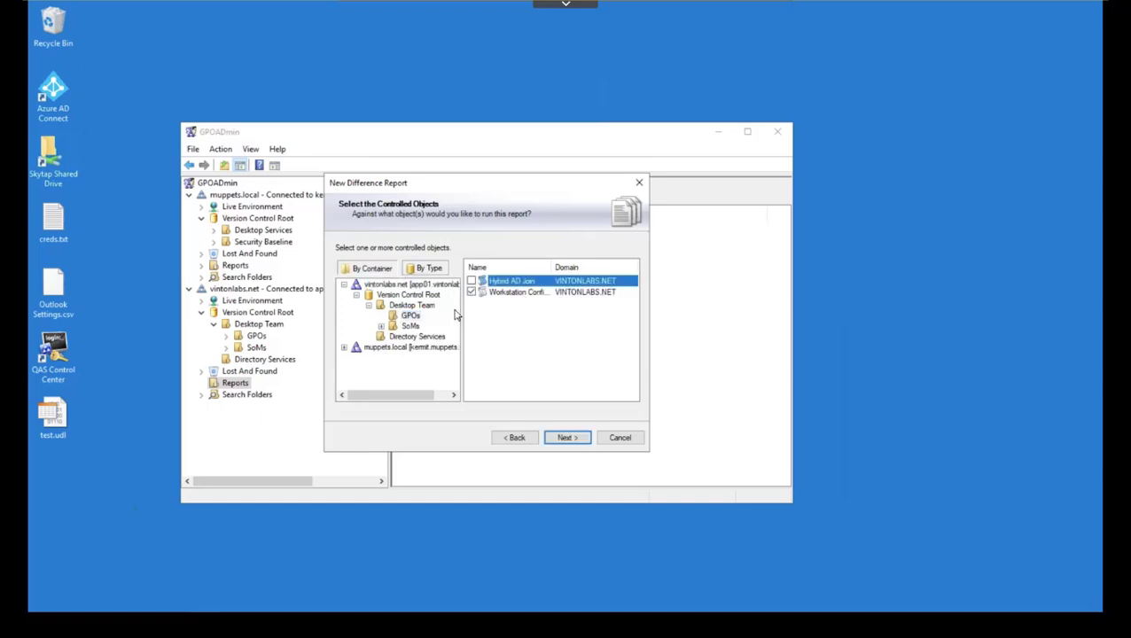
left_click(344, 347)
left_click(358, 358)
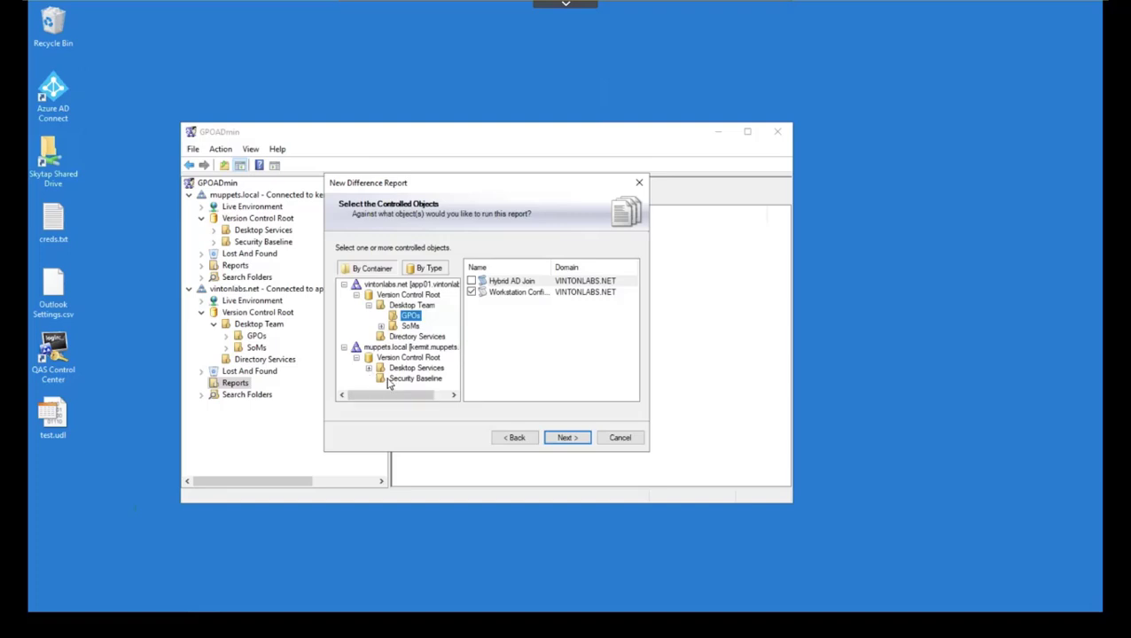
left_click(404, 379)
left_click(472, 281)
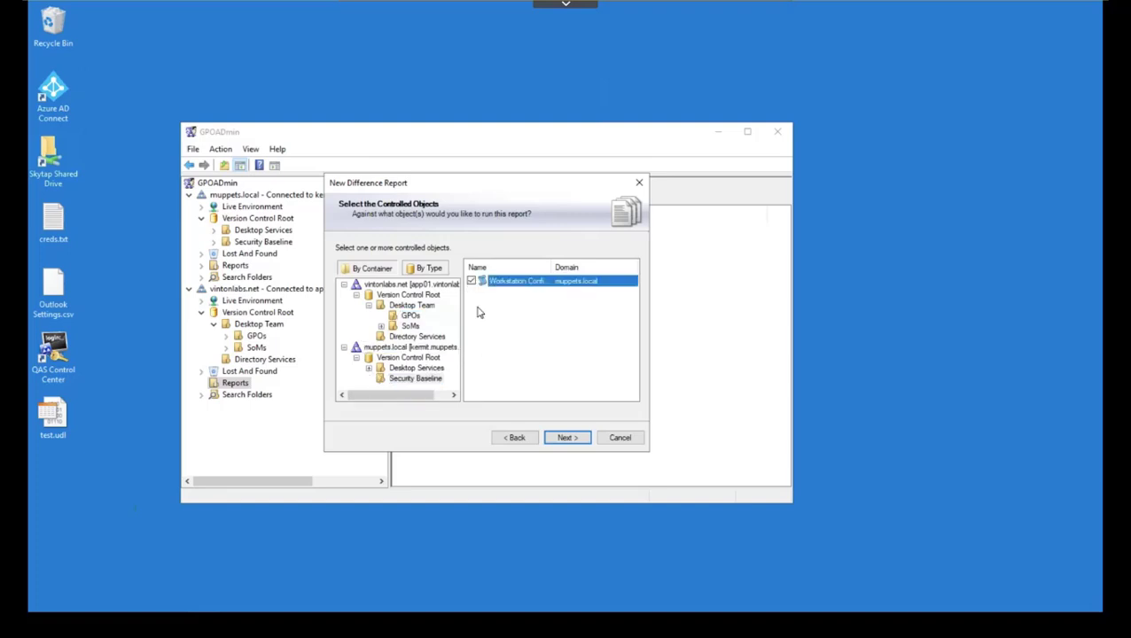
left_click(565, 439)
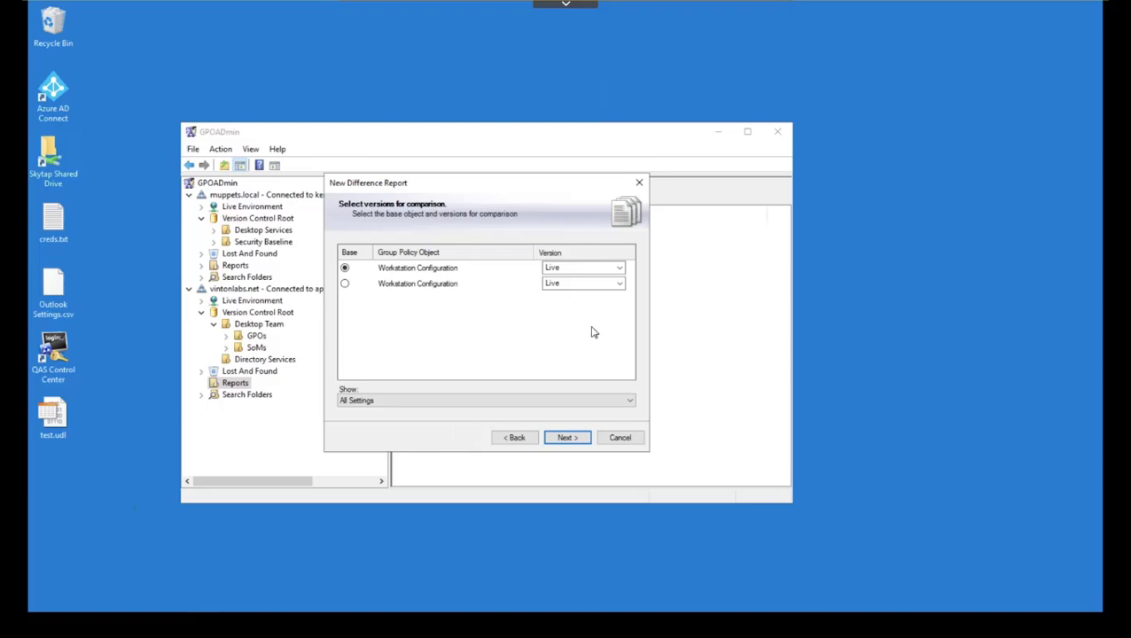
Step: Compare version 2.0 against version 1.1, choose the settings to show, and run the report
left_click(618, 269)
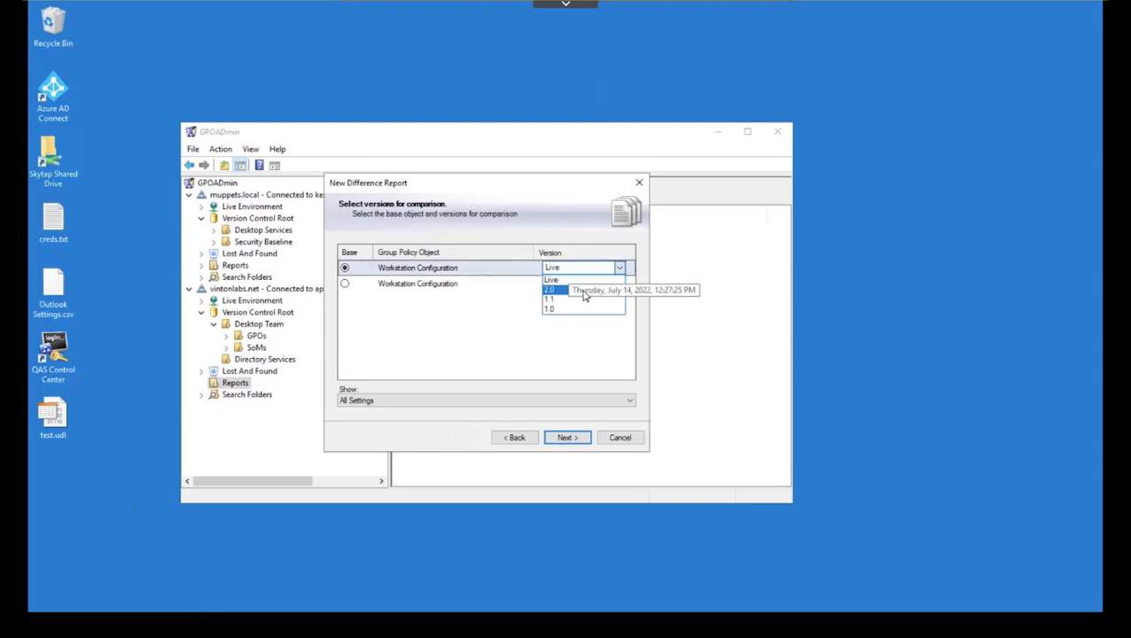
left_click(584, 291)
left_click(587, 284)
left_click(576, 316)
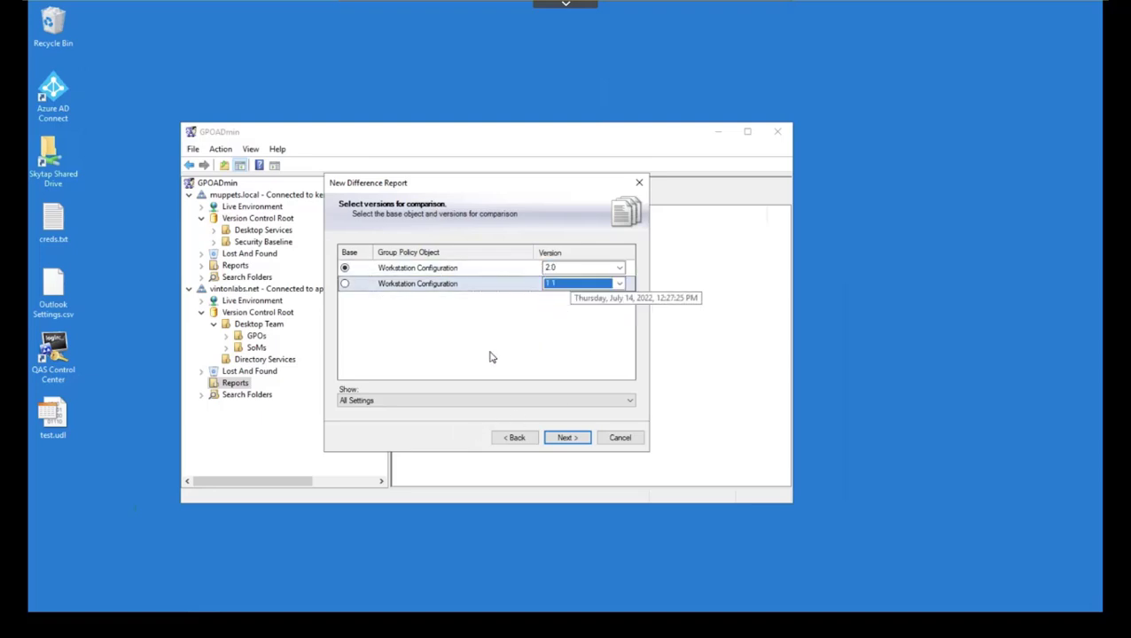
left_click(391, 404)
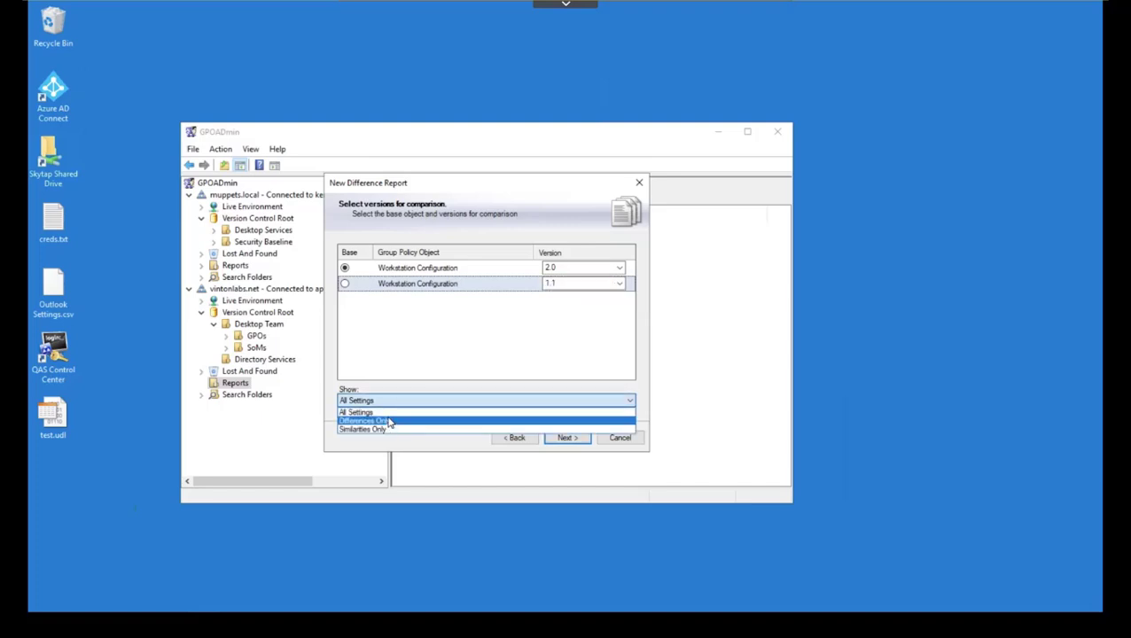
left_click(596, 437)
left_click(578, 437)
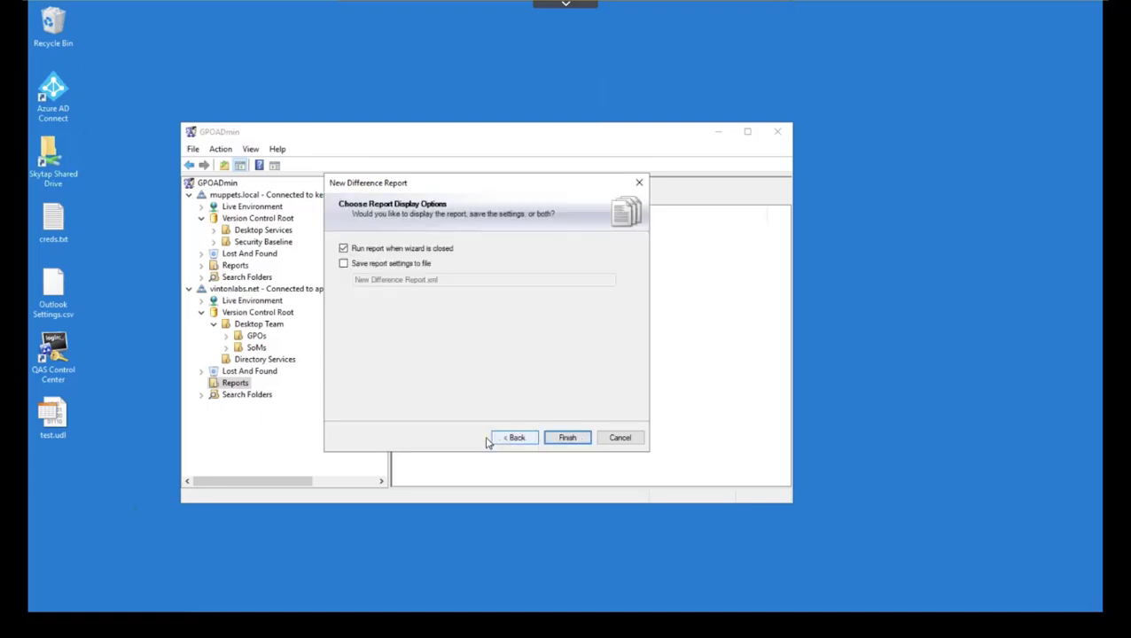
left_click(566, 437)
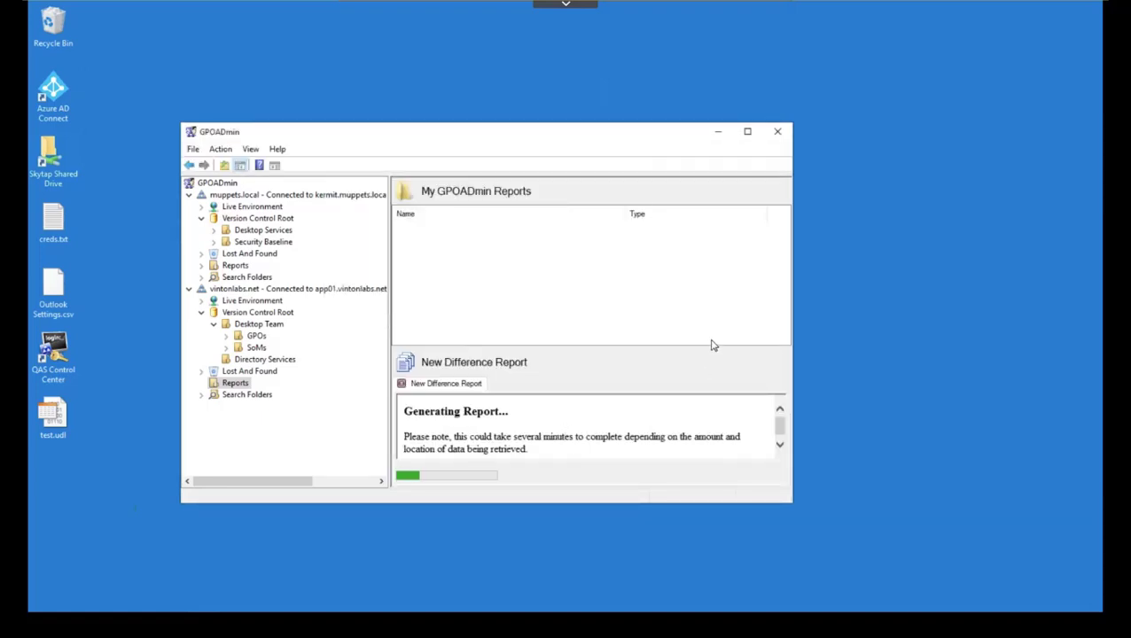
Step: Maximize GPOADmin and review the difference report summary: 21 added, 28 removed, 6 changed
left_click(748, 131)
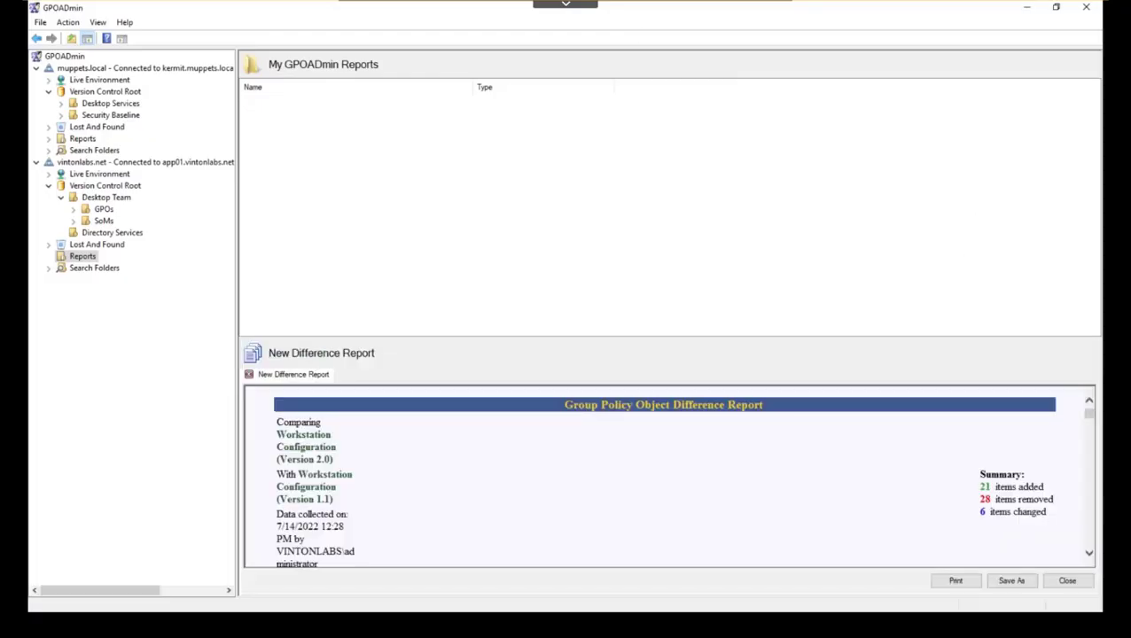
left_click_drag(1092, 417, 1084, 553)
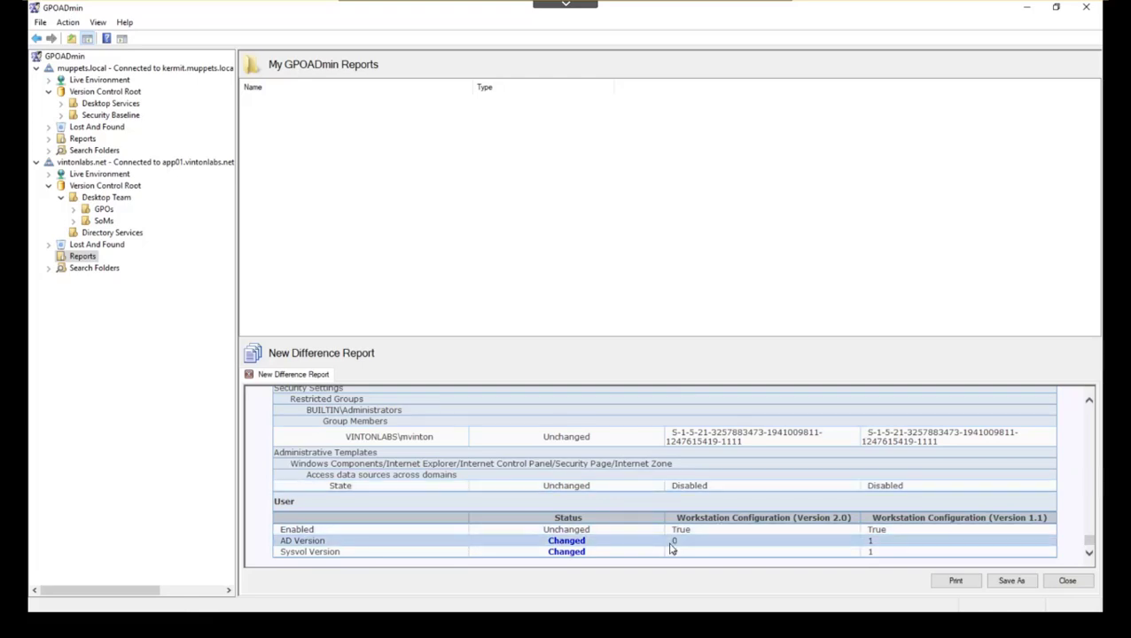
scroll(676, 523, "up", 4)
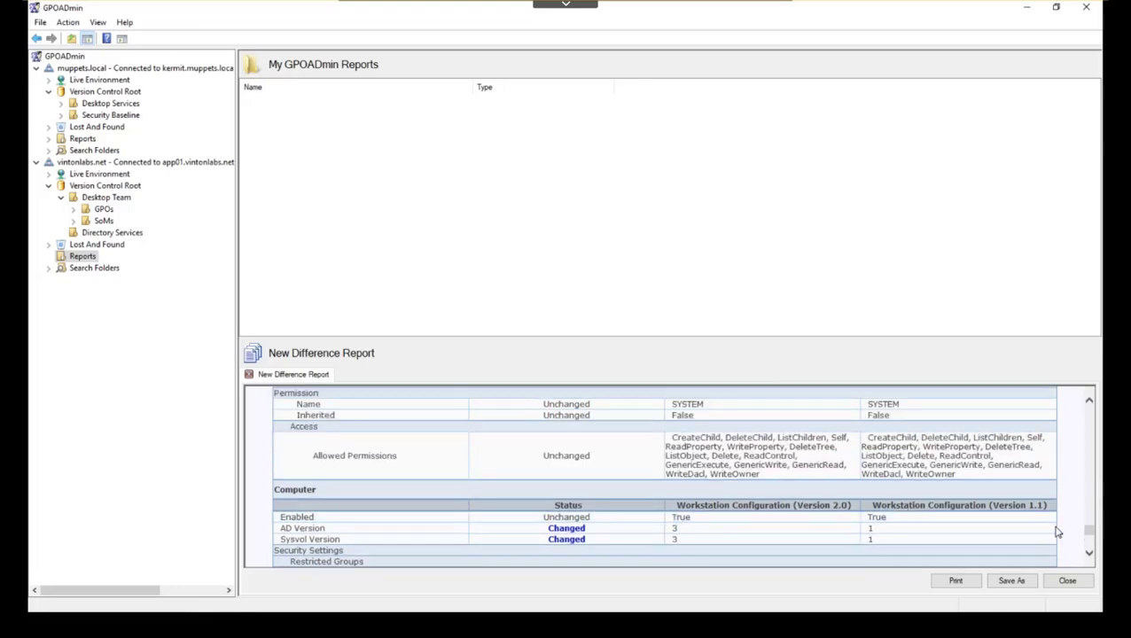
left_click_drag(1090, 526, 1090, 492)
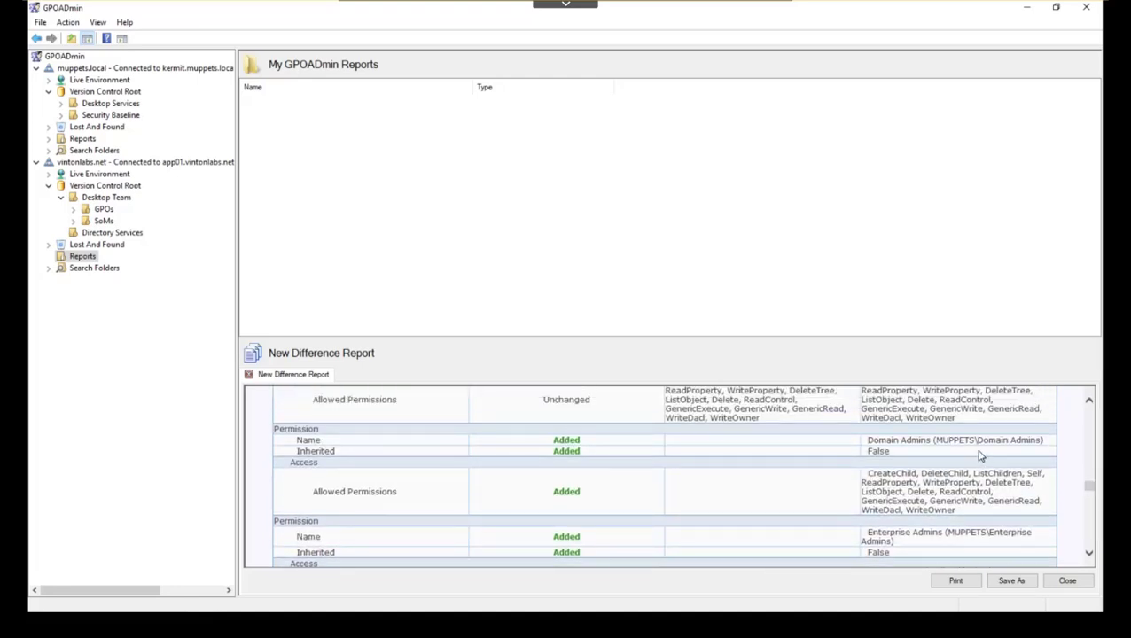